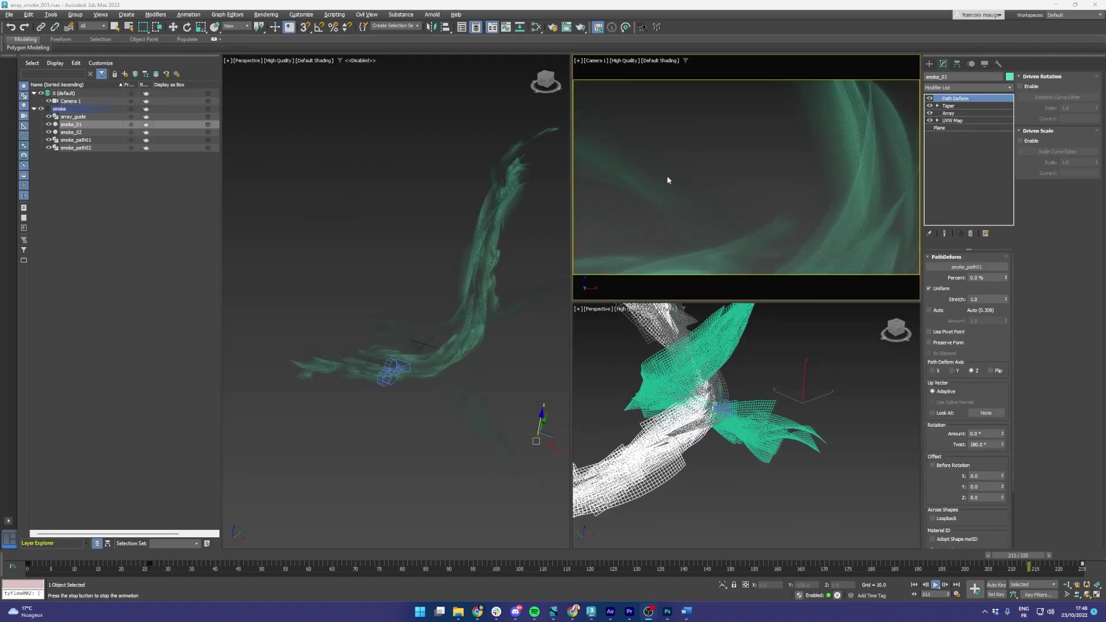
Stop the animation playback and view the base Plane of smoke_01 up close in a maximized perspective viewport.
{"action": "middle_click", "coordinate": [397, 271]}
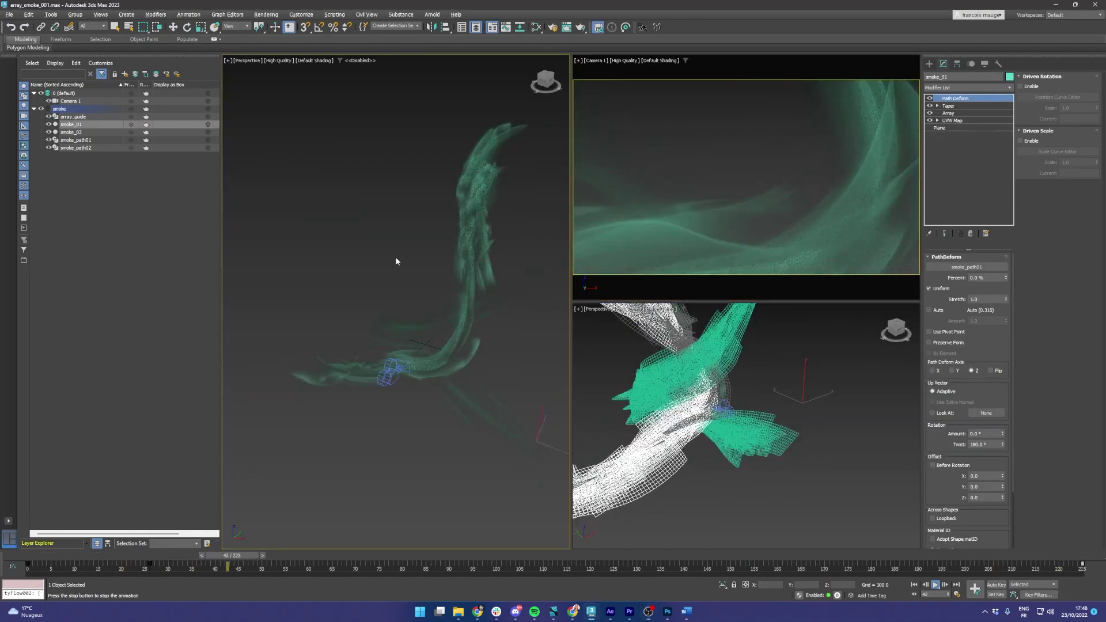
{"action": "middle_click_drag", "start_coordinate": [438, 362], "coordinate": [433, 284], "text": "alt"}
{"action": "scroll", "coordinate": [426, 315], "scroll_direction": "up", "scroll_amount": 4}
{"action": "key", "text": "Escape"}
{"action": "left_click", "coordinate": [940, 128]}
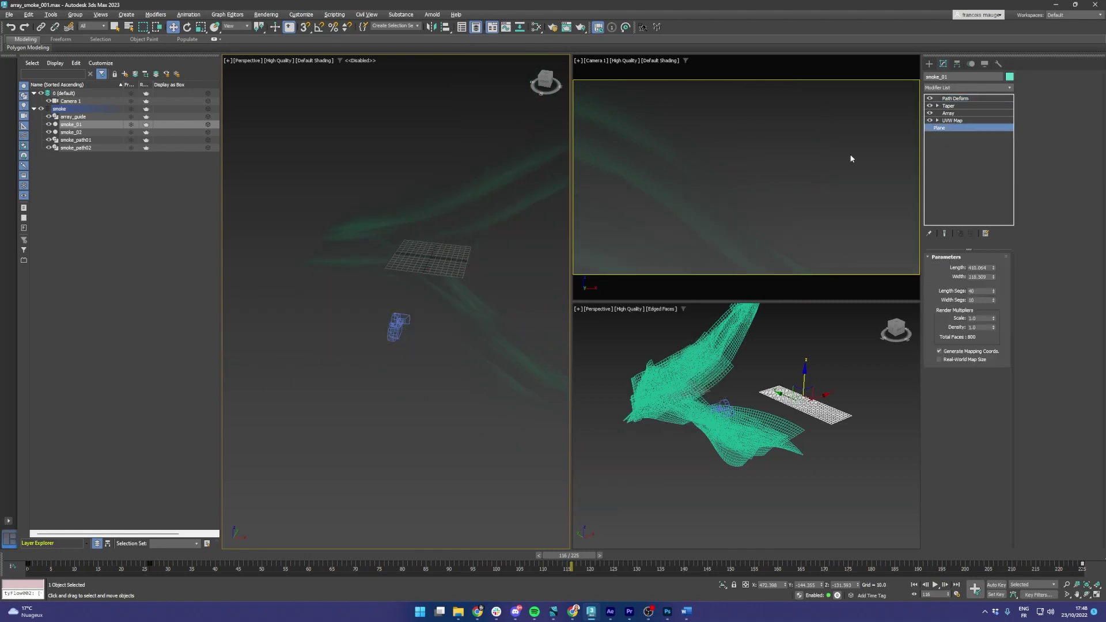
{"action": "key", "text": "alt+w"}
{"action": "scroll", "coordinate": [436, 294], "scroll_direction": "down", "scroll_amount": 5}
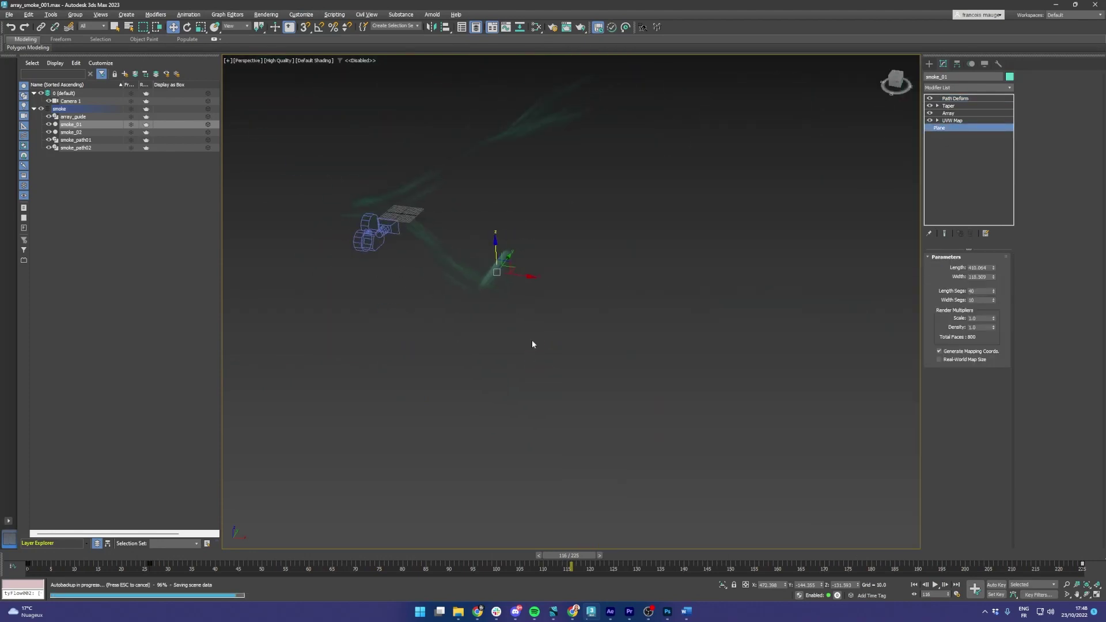
{"action": "key", "text": "z"}
{"action": "mouse_move", "coordinate": [528, 339]}
{"action": "middle_mouse_down", "text": "alt"}
{"action": "mouse_move", "coordinate": [546, 346]}
{"action": "mouse_move", "coordinate": [522, 301]}
{"action": "mouse_move", "coordinate": [489, 280]}
{"action": "mouse_move", "coordinate": [479, 312]}
{"action": "mouse_move", "coordinate": [443, 275]}
{"action": "middle_mouse_up", "text": "alt"}
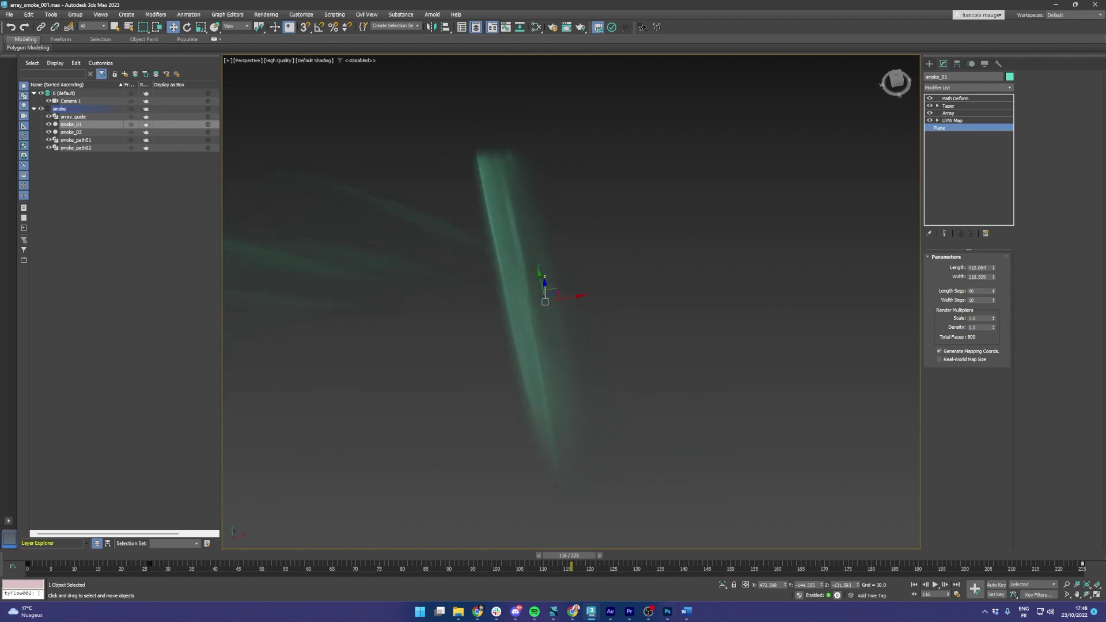
Switch to After Effects and compare the SMOKE layer with Fast Box Blur and CC Vector Blur disabled and re-enabled.
{"action": "mouse_move", "coordinate": [605, 611]}
{"action": "left_click", "coordinate": [581, 541]}
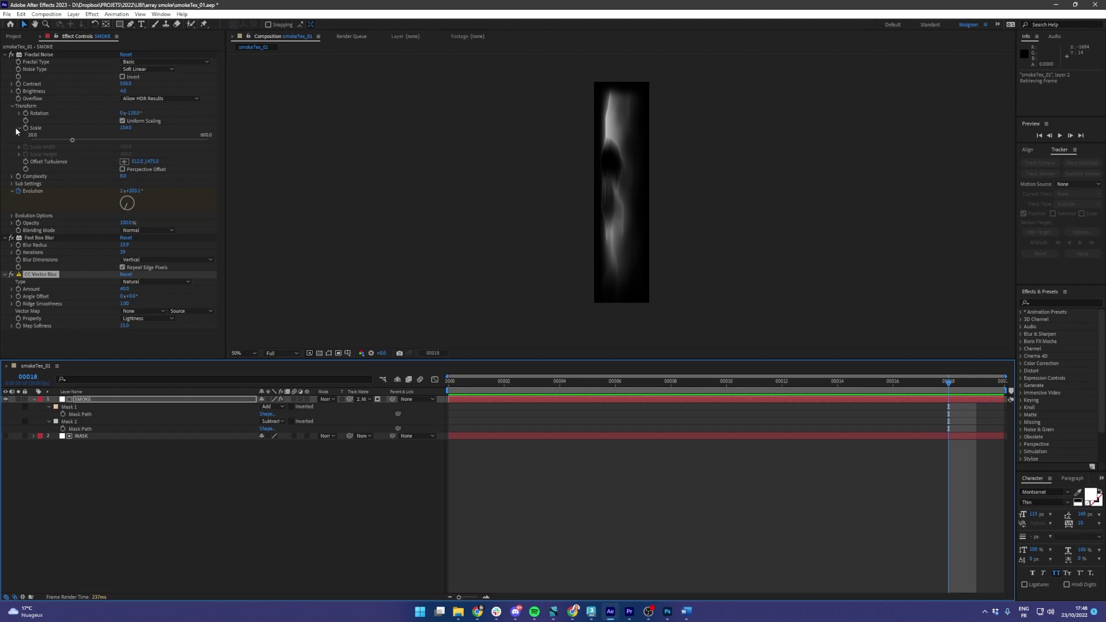
{"action": "left_click", "coordinate": [11, 238]}
{"action": "left_click", "coordinate": [11, 274]}
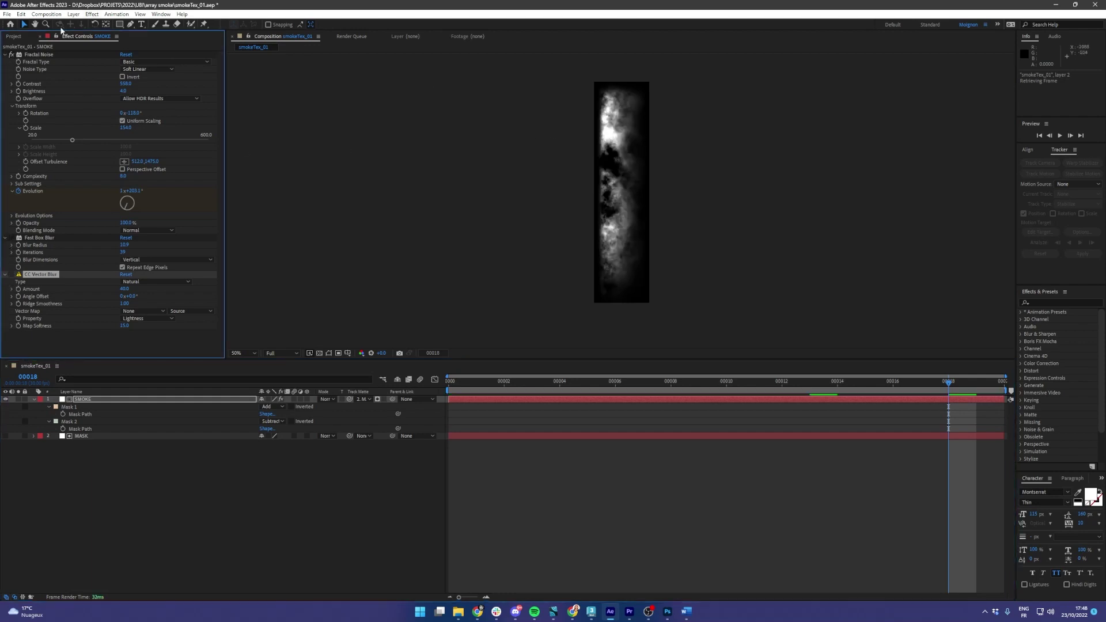
{"action": "left_click", "coordinate": [35, 242]}
{"action": "left_click", "coordinate": [11, 237]}
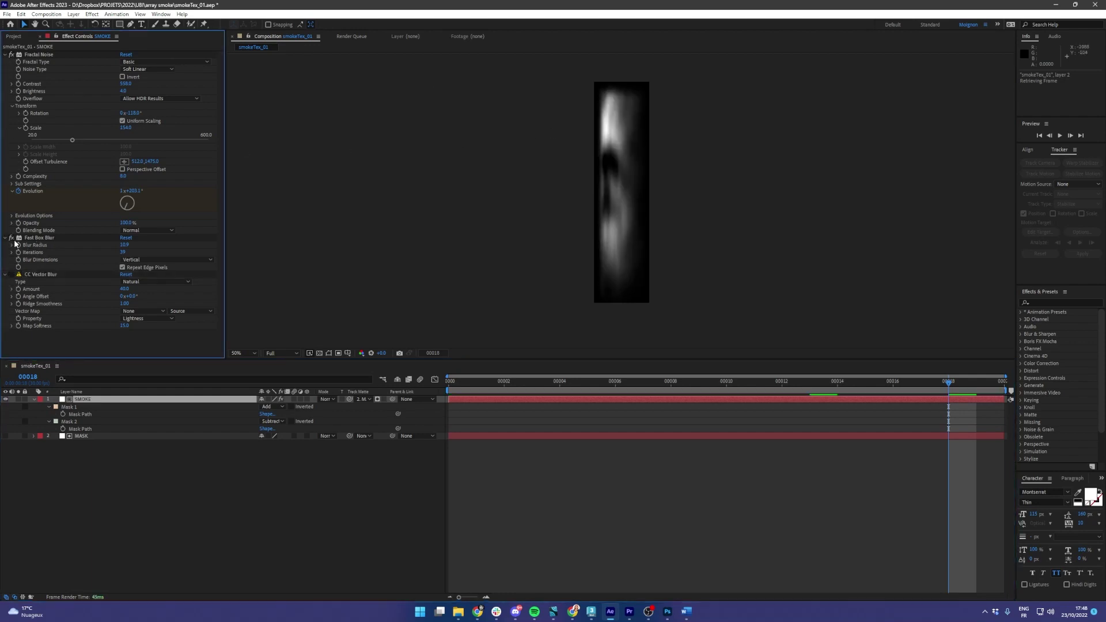
{"action": "left_click", "coordinate": [39, 244]}
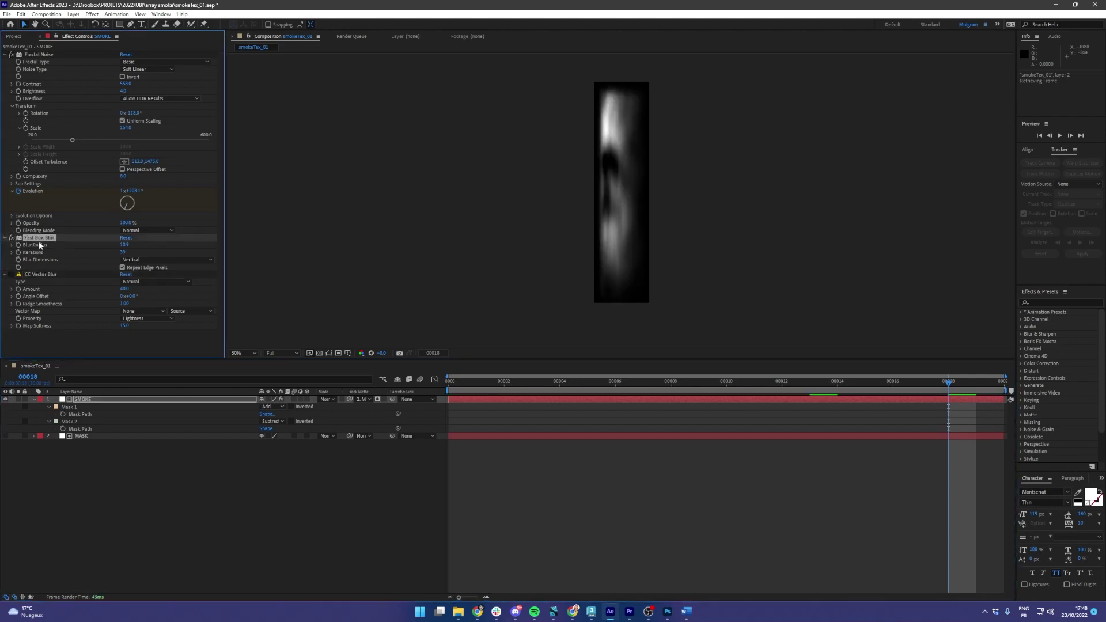
{"action": "left_click", "coordinate": [11, 275]}
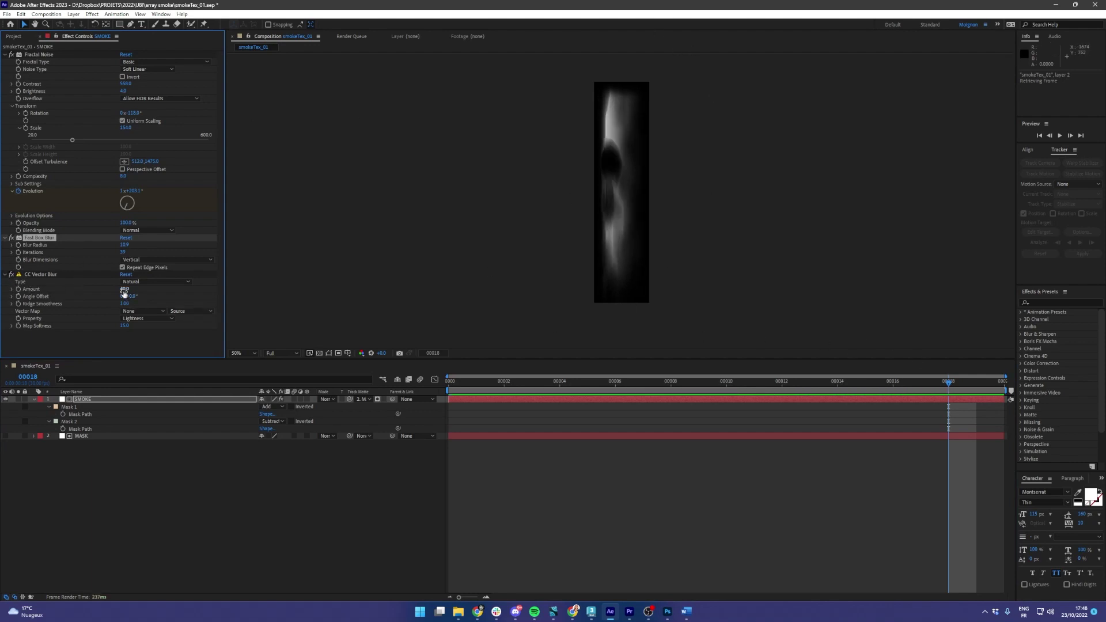
Set the CC Vector Blur amount to 74 and scrub the Fractal Noise Evolution on the SMOKE layer.
{"action": "left_click_drag", "start_coordinate": [124, 292], "coordinate": [156, 300]}
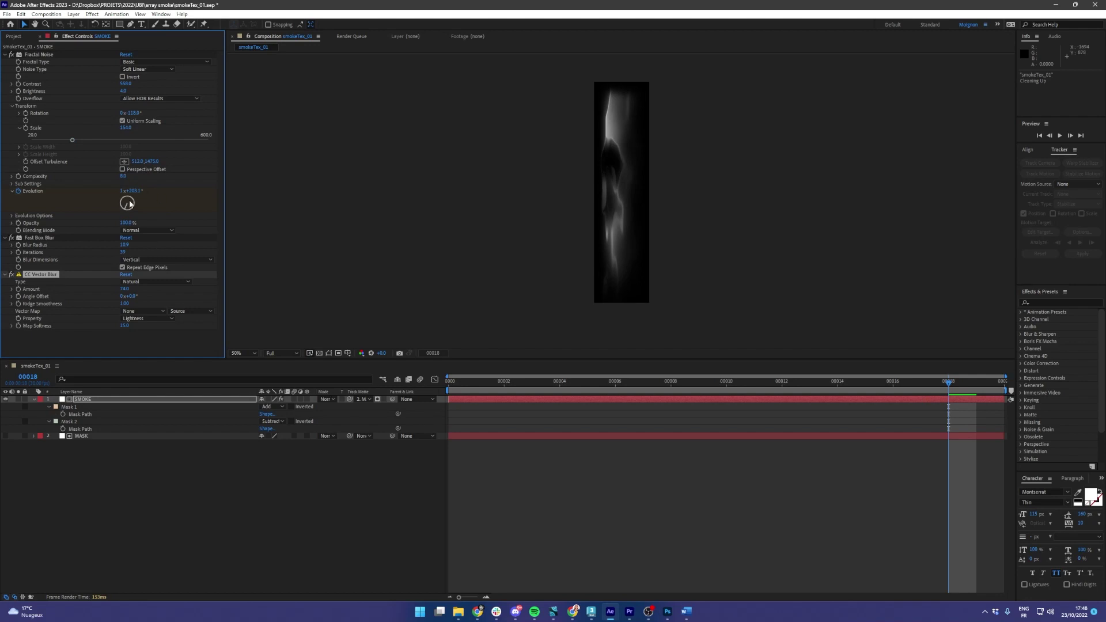
{"action": "left_click_drag", "start_coordinate": [133, 190], "coordinate": [157, 120]}
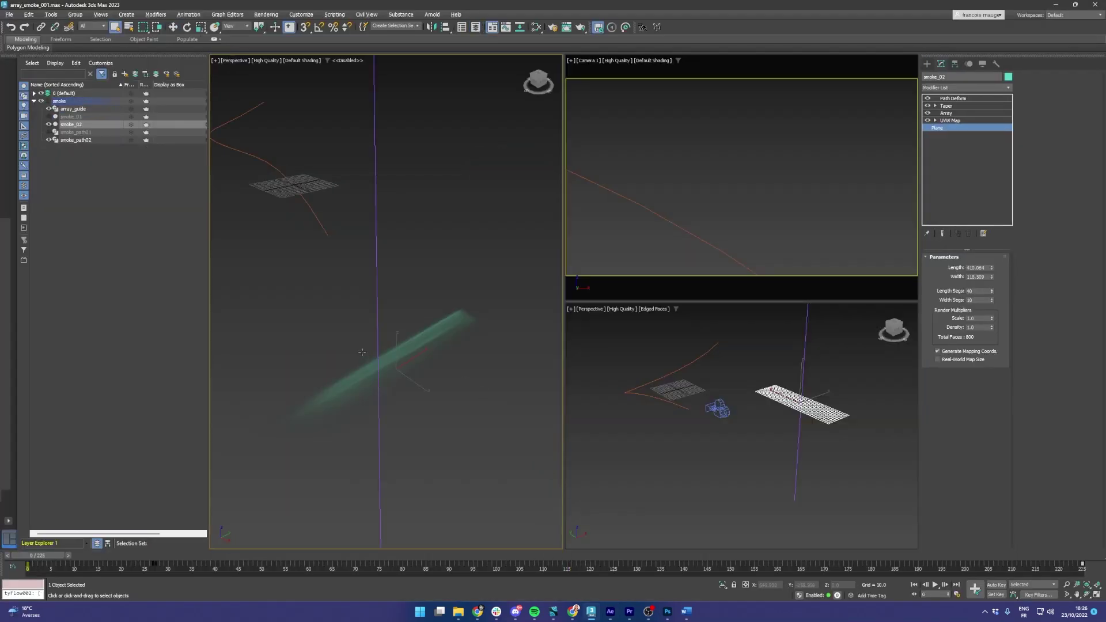
Delete the UVW Map modifier from smoke_02 in the 3ds Max scene.
{"action": "middle_click_drag", "start_coordinate": [385, 276], "coordinate": [506, 145], "text": "alt"}
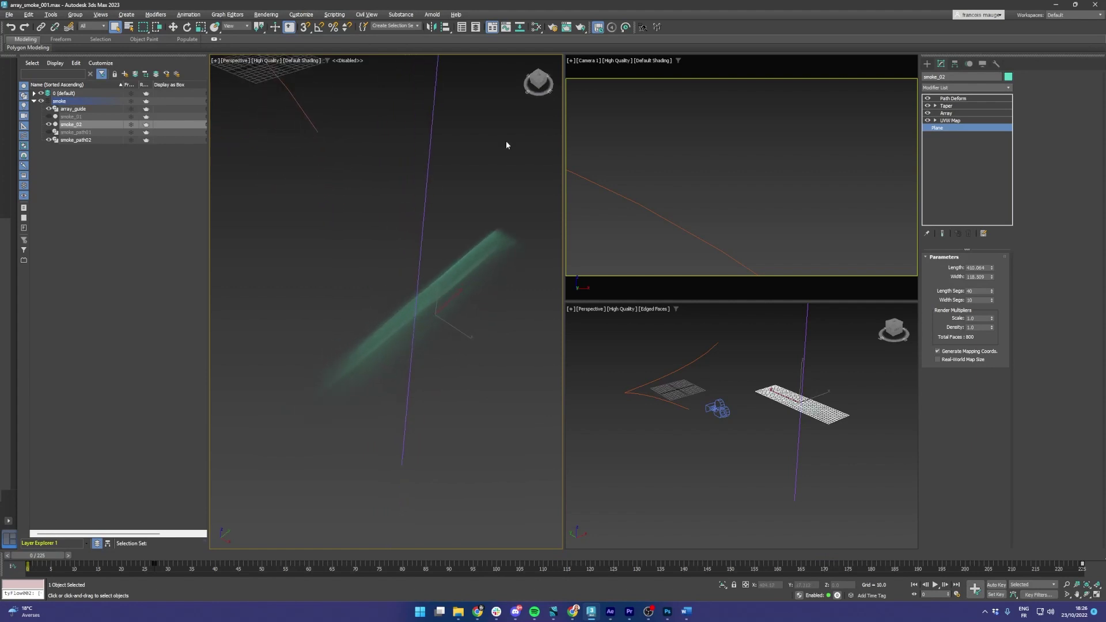
{"action": "left_click", "coordinate": [949, 121]}
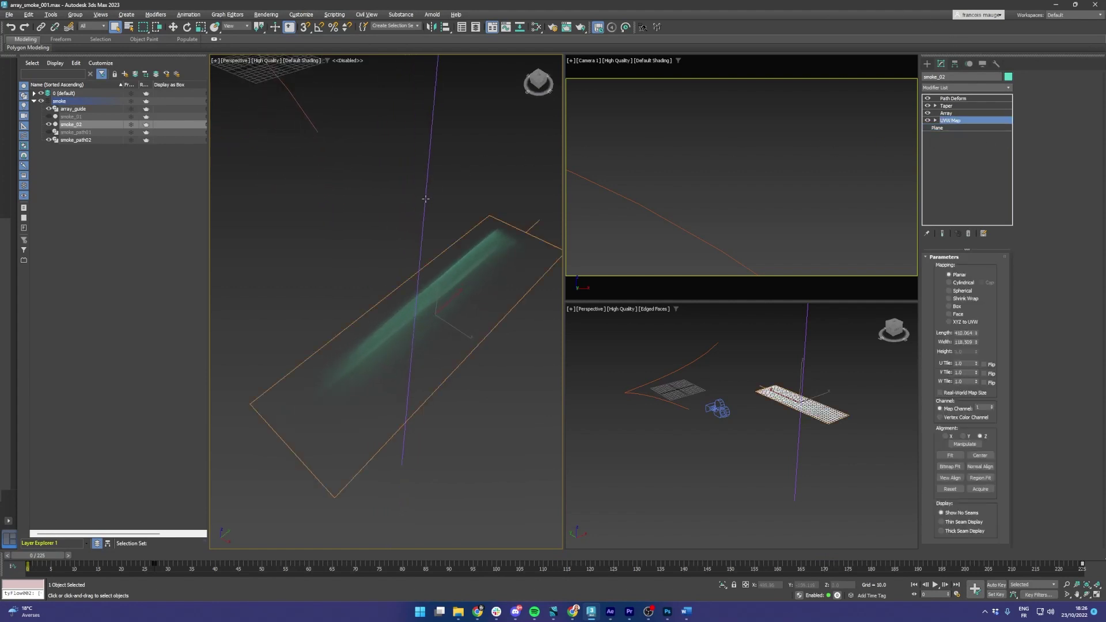
{"action": "left_click", "coordinate": [969, 234]}
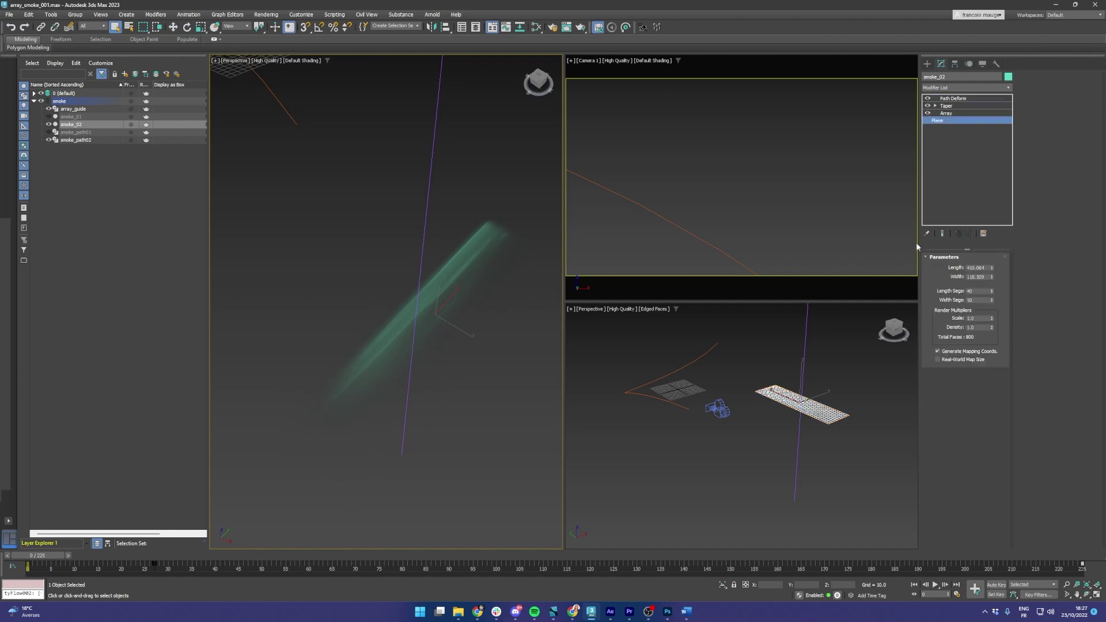
Show smoke_02 at its Array modifier level and scrub the timeline to examine how the array moves along the guide.
{"action": "left_click", "coordinate": [950, 115]}
{"action": "middle_click_drag", "start_coordinate": [440, 323], "coordinate": [427, 368], "text": "alt"}
{"action": "scroll", "coordinate": [425, 247], "scroll_direction": "down", "scroll_amount": 3}
{"action": "scroll", "coordinate": [427, 304], "scroll_direction": "down", "scroll_amount": 2}
{"action": "scroll", "coordinate": [427, 368], "scroll_direction": "down", "scroll_amount": 3}
{"action": "middle_click_drag", "start_coordinate": [430, 276], "coordinate": [434, 265], "text": "alt"}
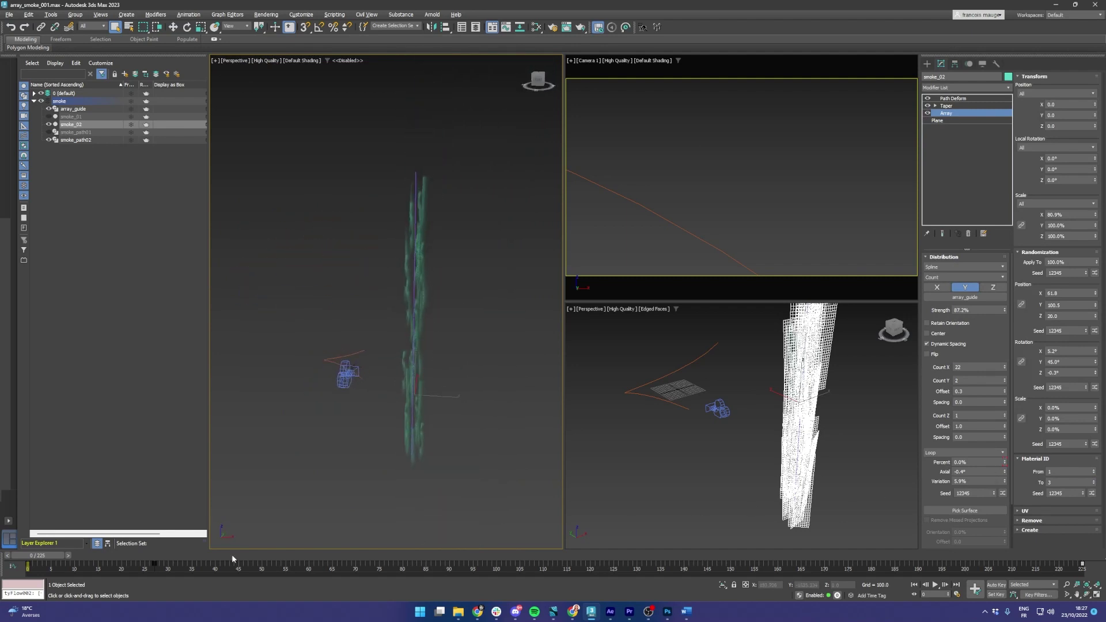
{"action": "left_click_drag", "start_coordinate": [58, 555], "coordinate": [806, 554]}
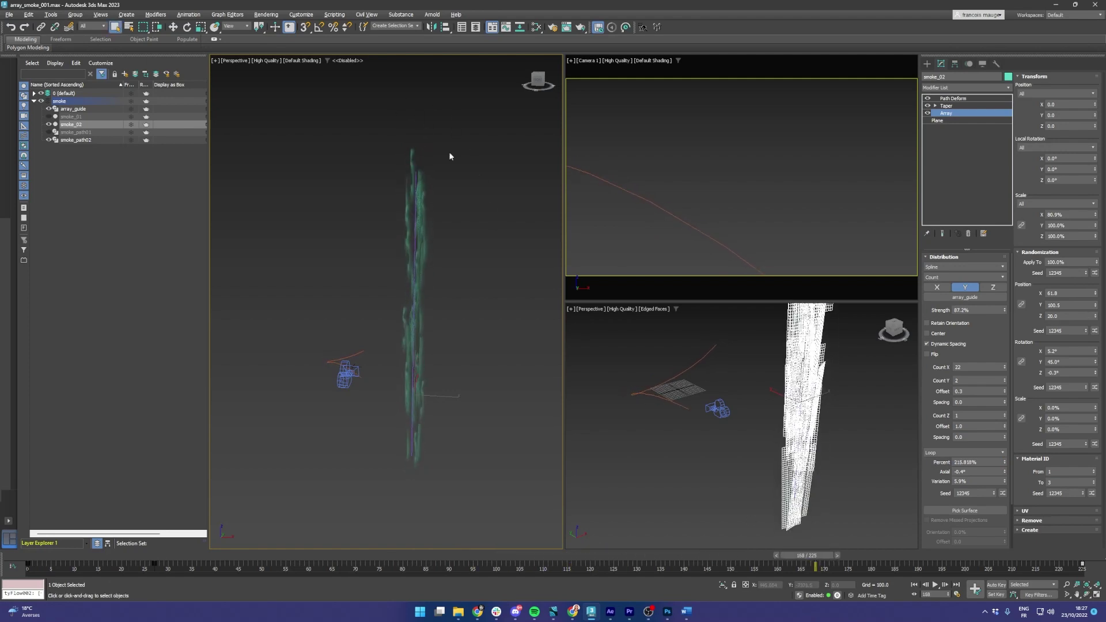
{"action": "left_click_drag", "start_coordinate": [41, 559], "coordinate": [633, 455]}
{"action": "middle_click_drag", "start_coordinate": [370, 255], "coordinate": [380, 250]}
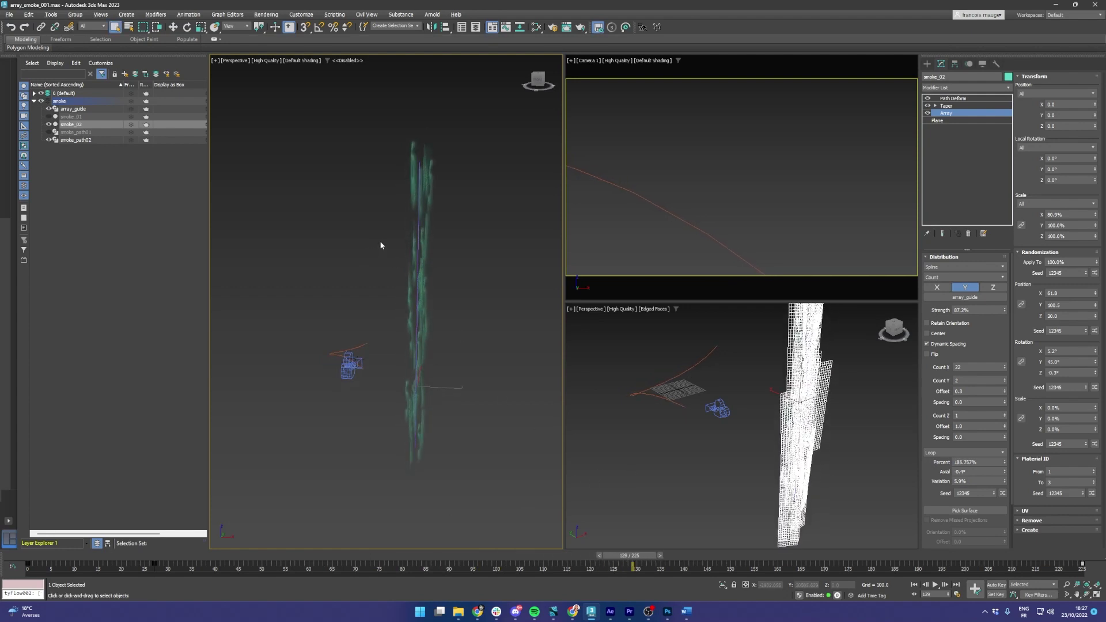
Examine the smoke Multi/Sub-Object material network and its bitmap and composite maps in the Slate Material Editor, closing the editor at the end.
{"action": "key", "text": "m"}
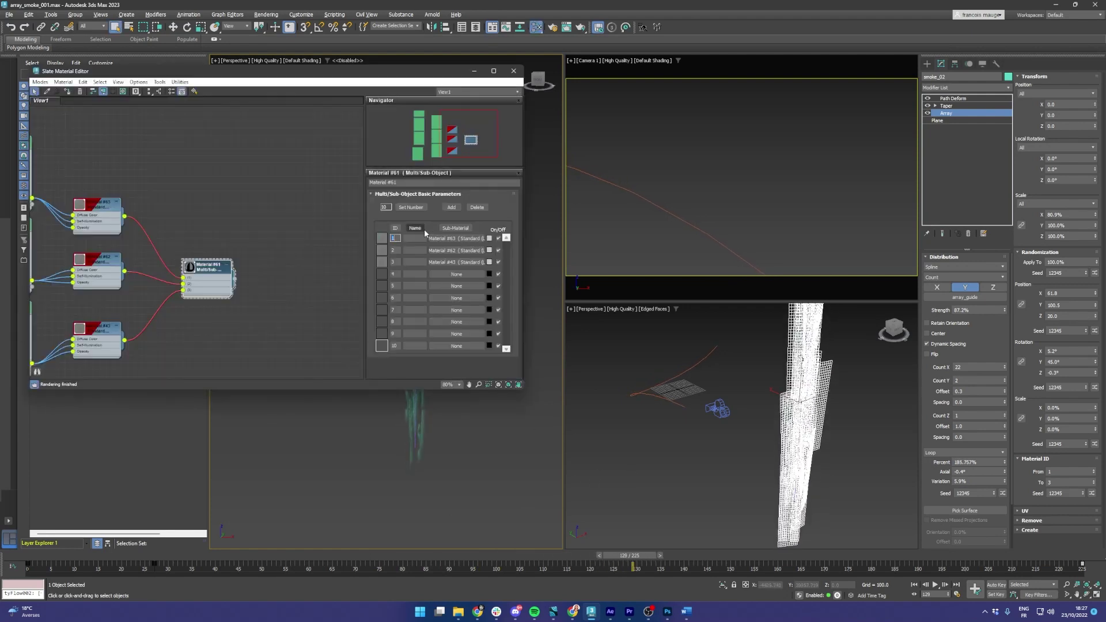
{"action": "scroll", "coordinate": [195, 241], "scroll_direction": "up", "scroll_amount": 1}
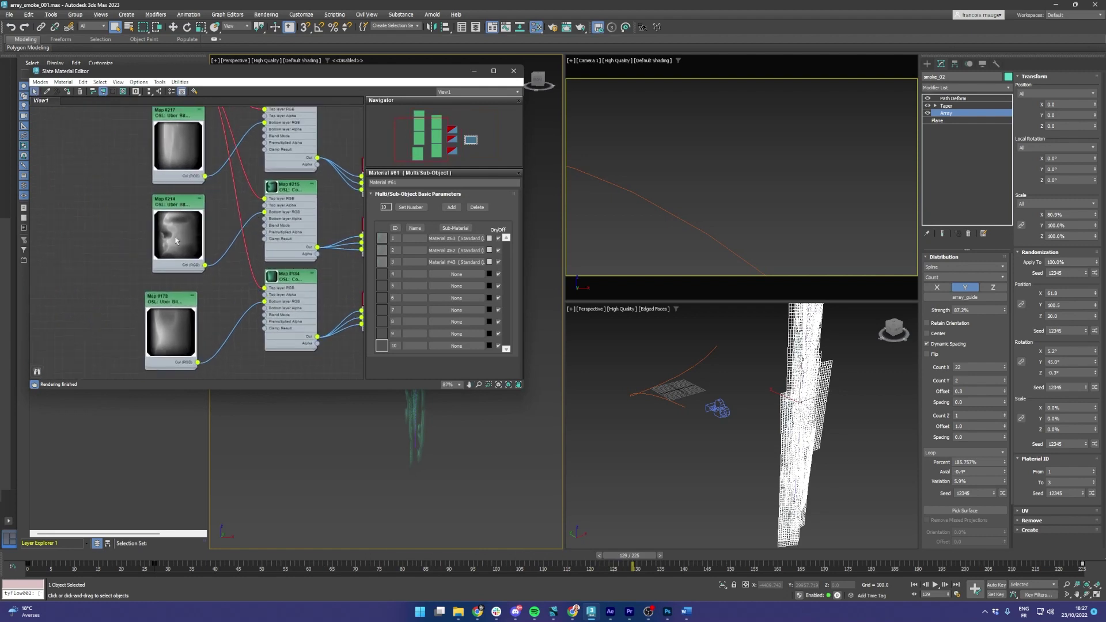
{"action": "middle_click_drag", "start_coordinate": [180, 171], "coordinate": [155, 324]}
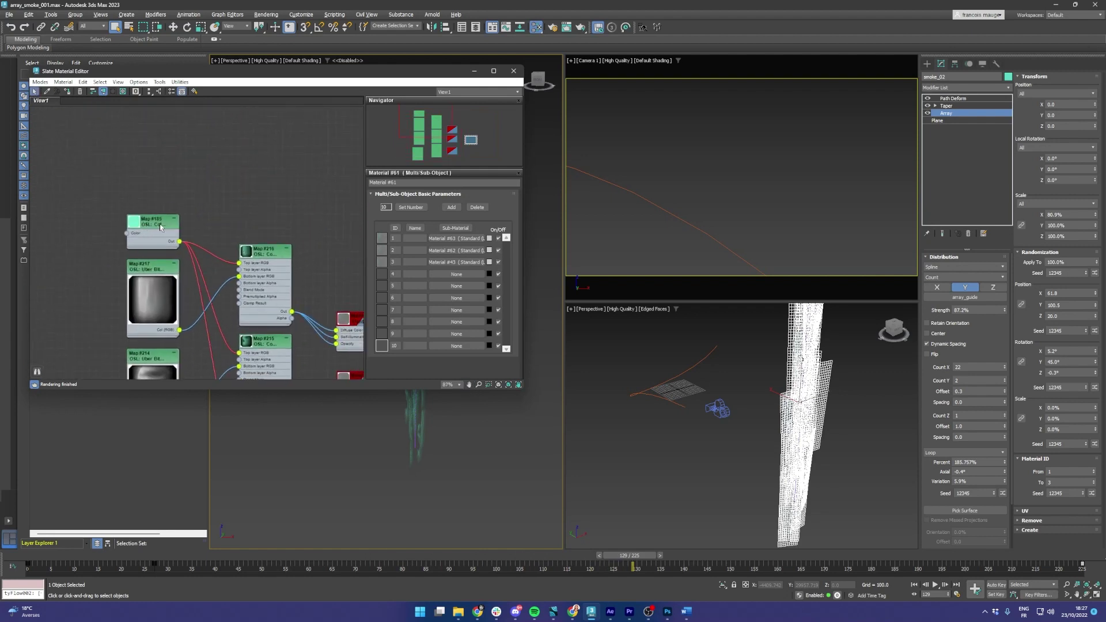
{"action": "middle_click_drag", "start_coordinate": [206, 255], "coordinate": [165, 149]}
{"action": "middle_click_drag", "start_coordinate": [196, 316], "coordinate": [150, 237]}
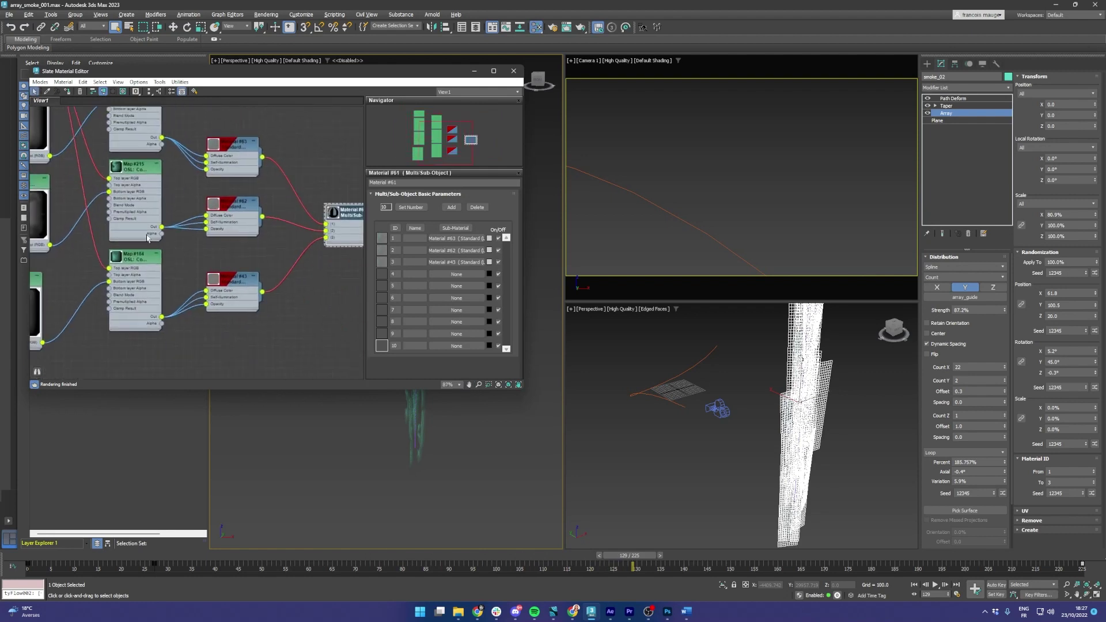
{"action": "middle_click_drag", "start_coordinate": [234, 127], "coordinate": [196, 148]}
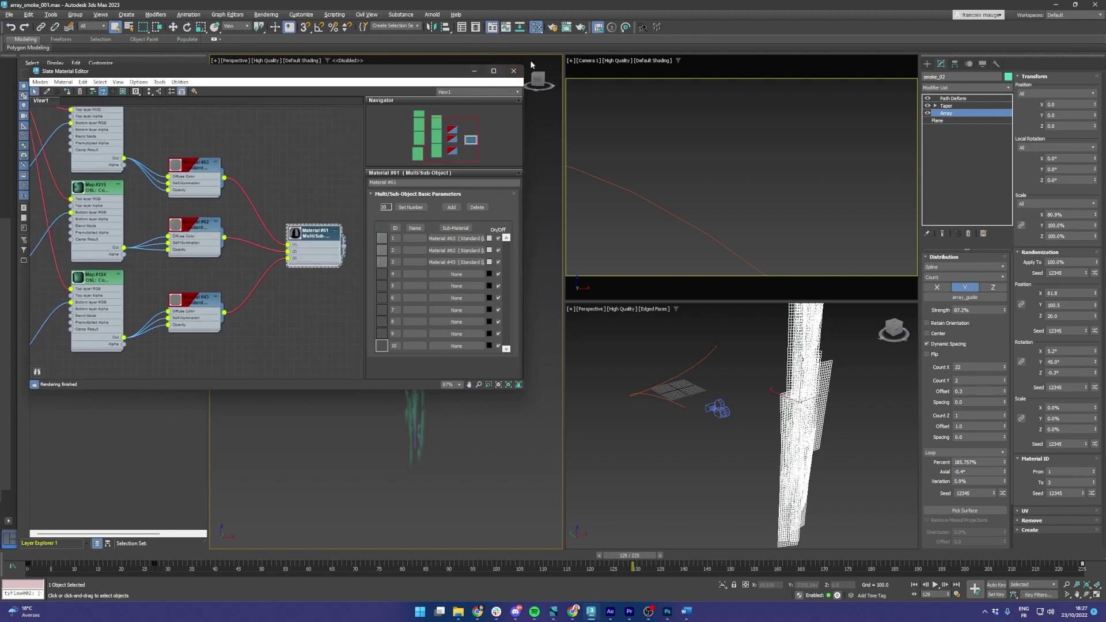
{"action": "left_click", "coordinate": [513, 71]}
Test different upper Material ID limits on the Array modifier, finishing with the To value at 3.
{"action": "mouse_move", "coordinate": [437, 303]}
{"action": "middle_mouse_down"}
{"action": "mouse_move", "coordinate": [415, 279]}
{"action": "mouse_move", "coordinate": [431, 287]}
{"action": "middle_mouse_up"}
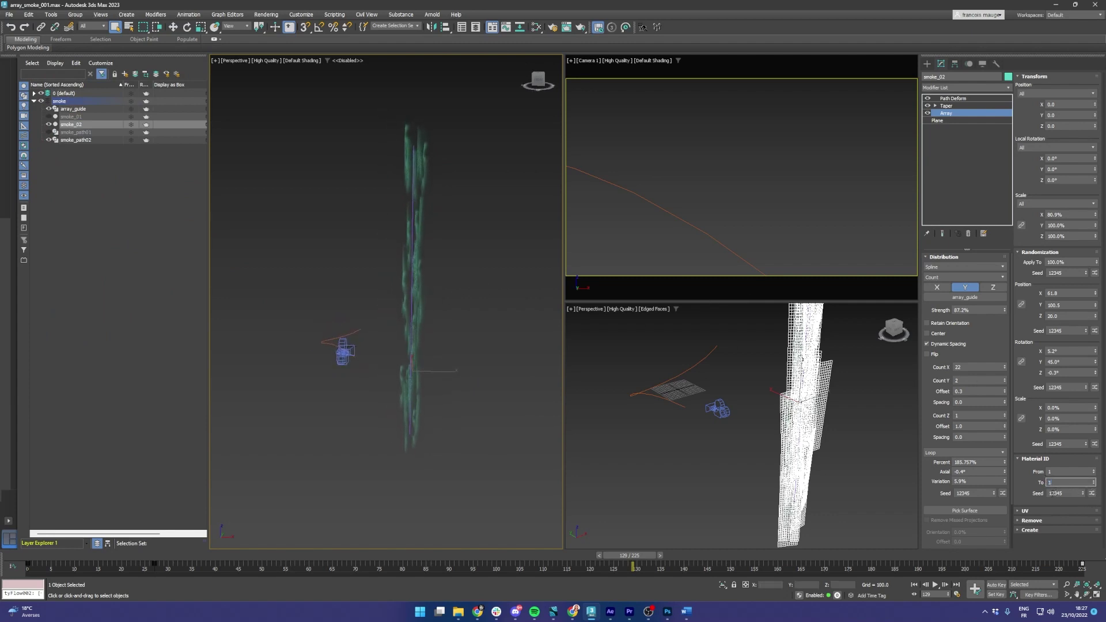
{"action": "scroll", "coordinate": [417, 334], "scroll_direction": "up", "scroll_amount": 4}
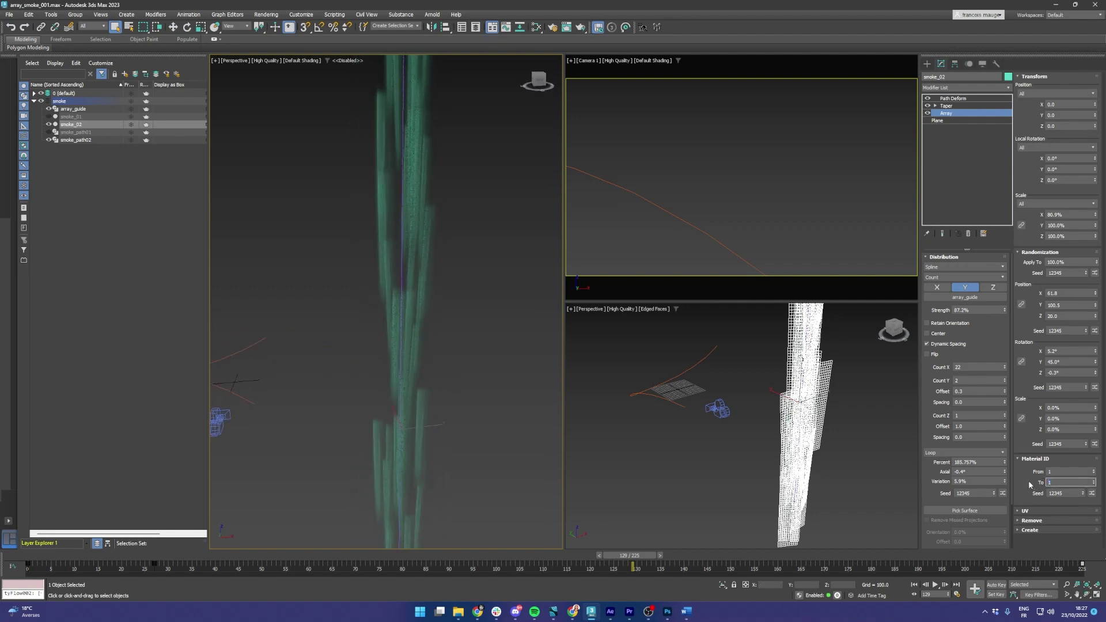
{"action": "key", "text": "Return"}
{"action": "middle_click_drag", "start_coordinate": [384, 287], "coordinate": [406, 327]}
{"action": "scroll", "coordinate": [405, 327], "scroll_direction": "down", "scroll_amount": 3}
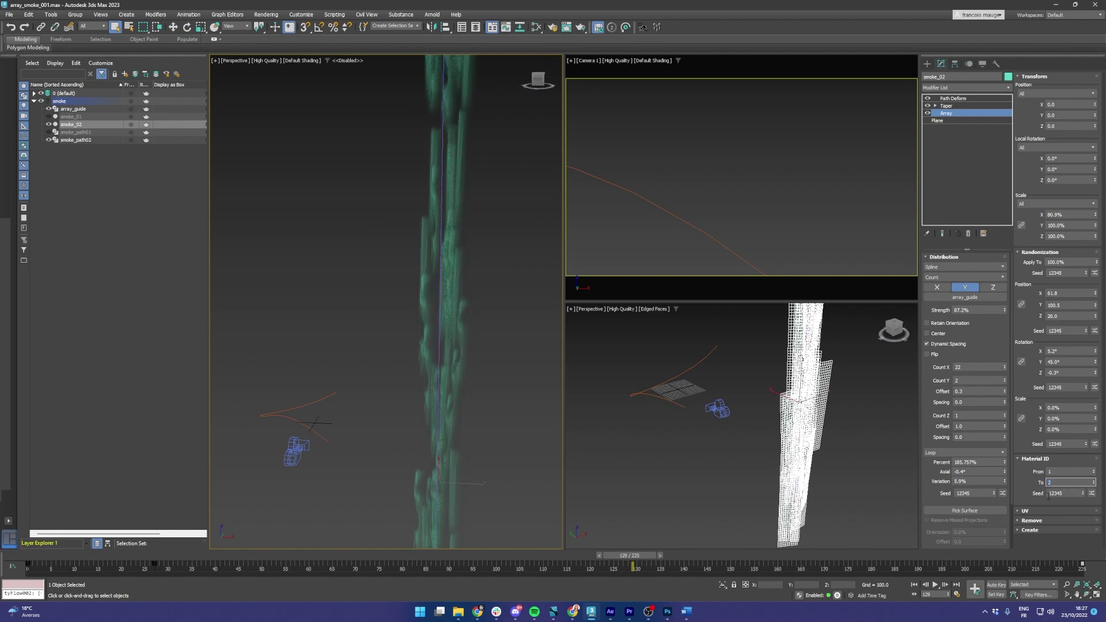
{"action": "type", "text": "3"}
{"action": "key", "text": "Return"}
{"action": "mouse_move", "coordinate": [392, 339]}
{"action": "middle_mouse_down", "text": "alt"}
{"action": "mouse_move", "coordinate": [344, 333]}
{"action": "mouse_move", "coordinate": [442, 405]}
{"action": "middle_mouse_up", "text": "alt"}
{"action": "scroll", "coordinate": [442, 322], "scroll_direction": "up", "scroll_amount": 4}
{"action": "scroll", "coordinate": [454, 378], "scroll_direction": "down", "scroll_amount": 4}
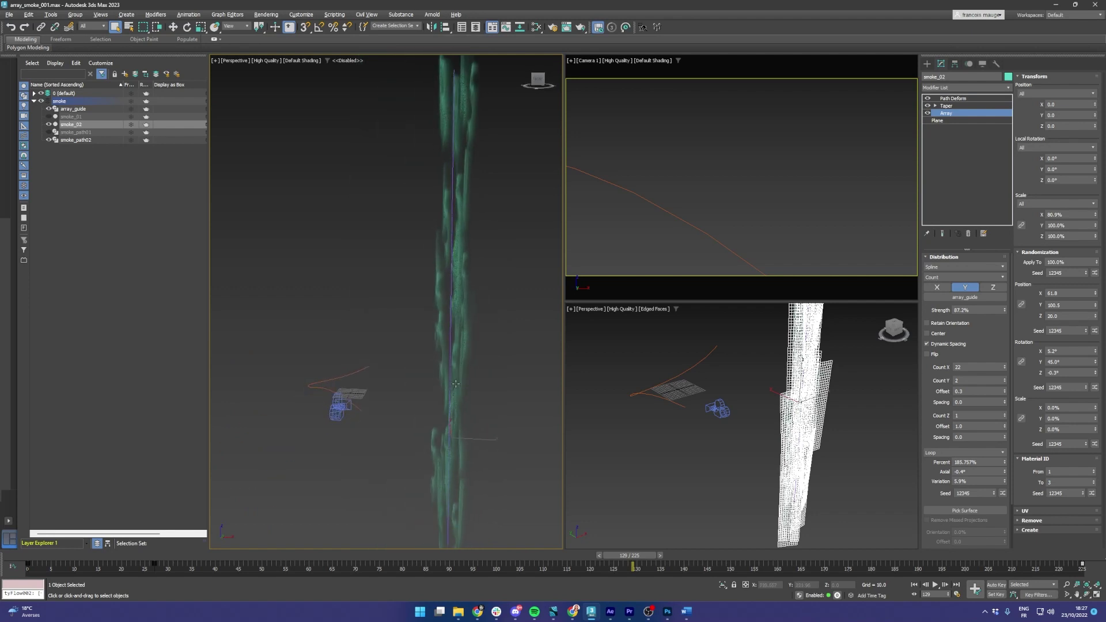
Set the Array randomization to a Position X of 67.3 and a Rotation X of -1.0°.
{"action": "left_click_drag", "start_coordinate": [1094, 295], "coordinate": [1095, 262]}
{"action": "mouse_move", "coordinate": [1095, 352]}
{"action": "left_mouse_down"}
{"action": "mouse_move", "coordinate": [1097, 288]}
{"action": "mouse_move", "coordinate": [1097, 374]}
{"action": "left_mouse_up"}
{"action": "middle_click_drag", "start_coordinate": [374, 270], "coordinate": [354, 323], "text": "alt"}
{"action": "scroll", "coordinate": [375, 311], "scroll_direction": "down", "scroll_amount": 2}
{"action": "scroll", "coordinate": [395, 358], "scroll_direction": "up", "scroll_amount": 2}
{"action": "scroll", "coordinate": [355, 322], "scroll_direction": "up", "scroll_amount": 2}
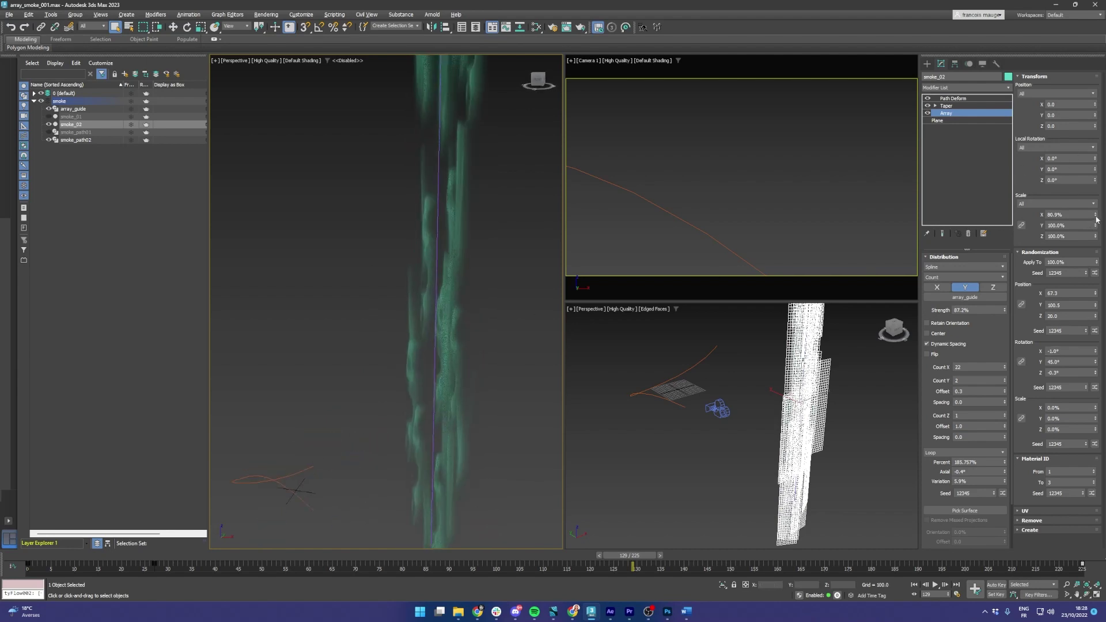
Try an Array Scale X of about 860% and preview the widened smoke with animation playback.
{"action": "left_click_drag", "start_coordinate": [1096, 219], "coordinate": [1085, 215]}
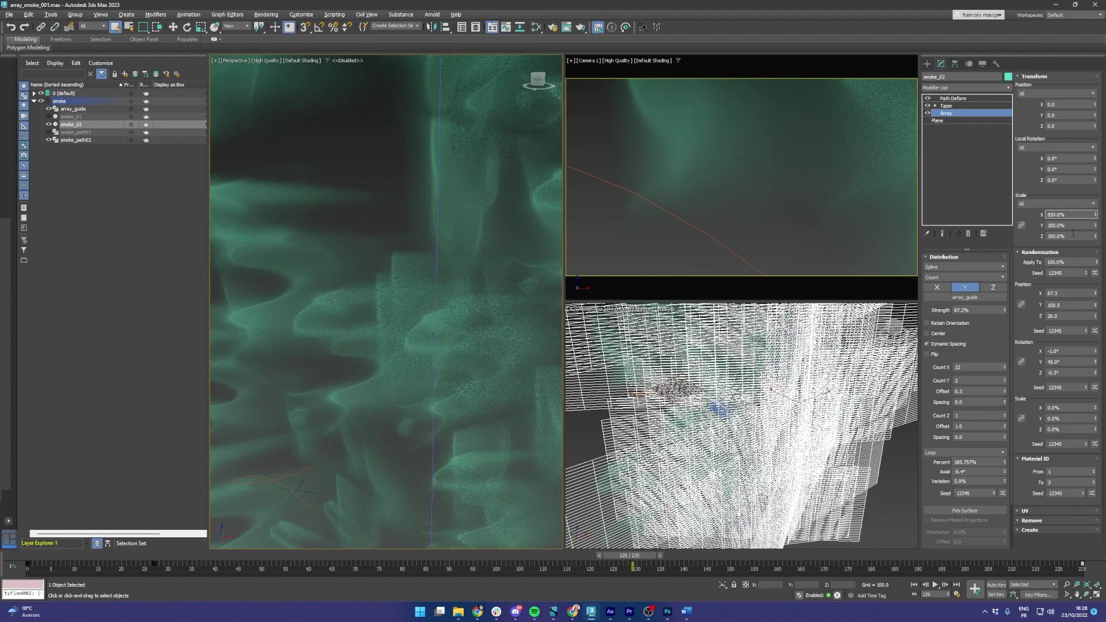
{"action": "scroll", "coordinate": [422, 236], "scroll_direction": "down", "scroll_amount": 5}
{"action": "key", "text": "slash"}
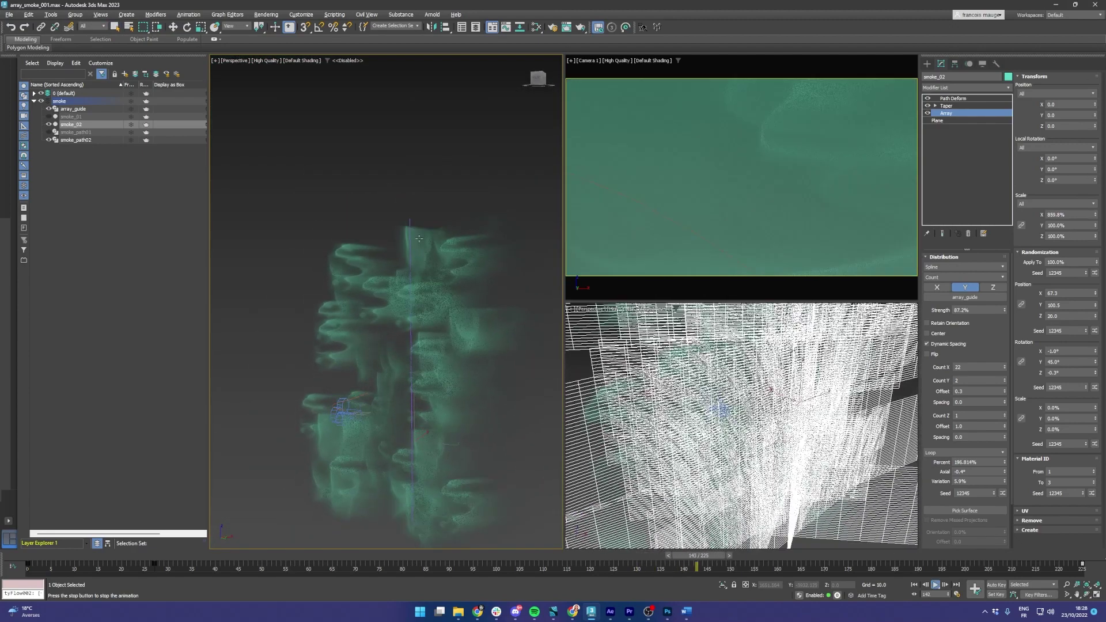
{"action": "key", "text": "slash"}
Reduce the Array's Scale X to 80% and scrub the timeline to check the thinner smoke strands.
{"action": "left_click_drag", "start_coordinate": [1095, 219], "coordinate": [1080, 252]}
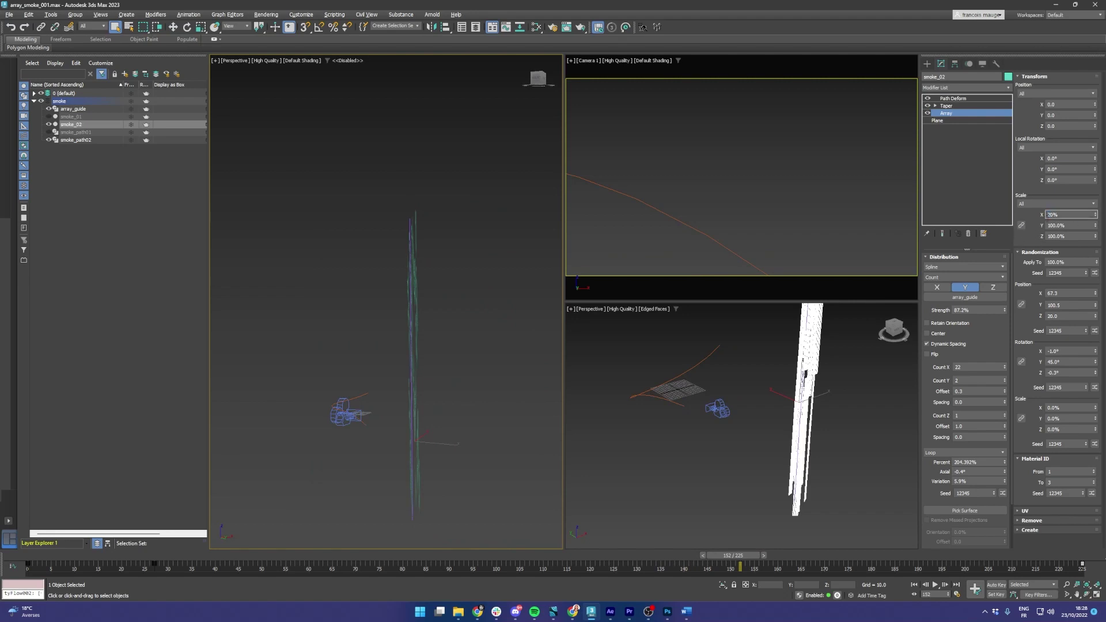
{"action": "type", "text": "0"}
{"action": "key", "text": "Return"}
{"action": "scroll", "coordinate": [469, 306], "scroll_direction": "up", "scroll_amount": 10}
{"action": "type", "text": "80"}
{"action": "key", "text": "Return"}
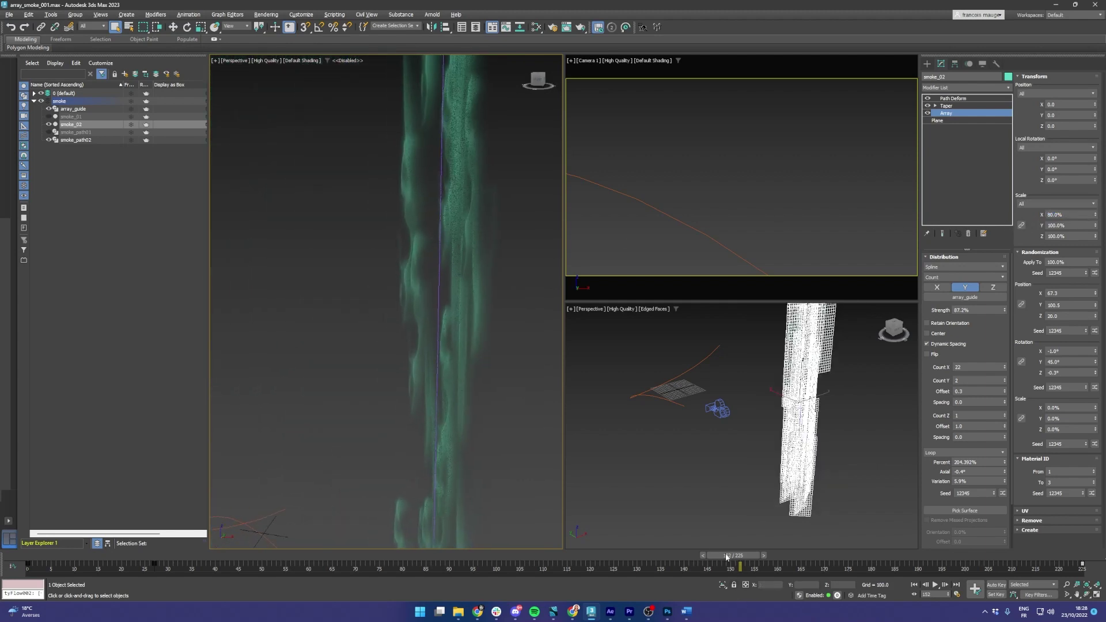
{"action": "left_click_drag", "start_coordinate": [726, 557], "coordinate": [743, 536]}
{"action": "middle_click_drag", "start_coordinate": [522, 310], "coordinate": [516, 320], "text": "alt"}
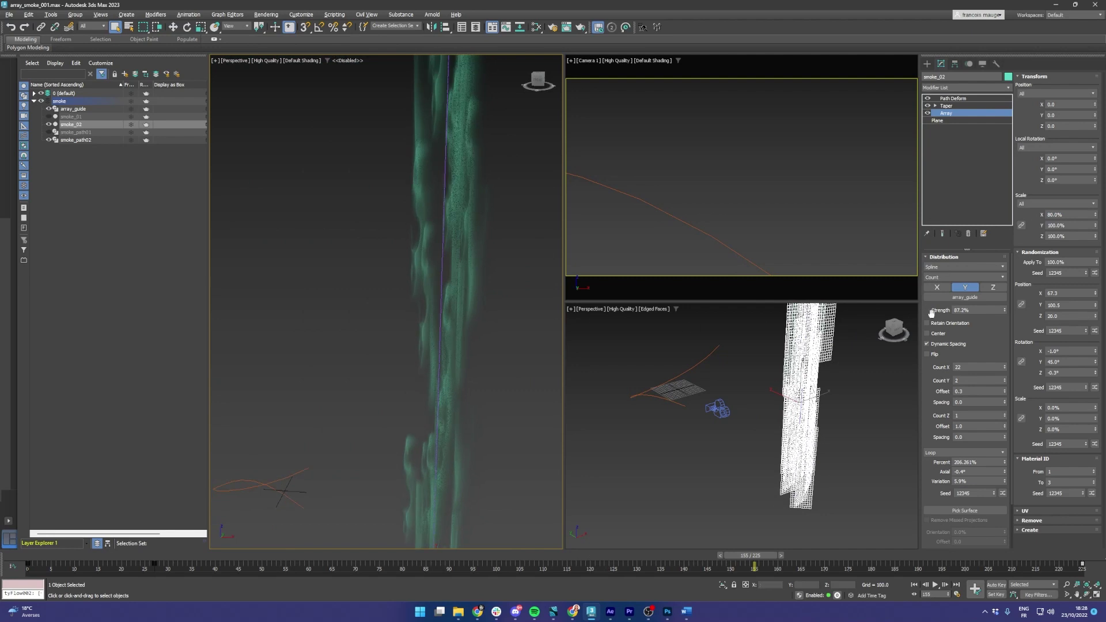
Set the Array's Count Y to 9 and Scale X to 150%, and play the animation.
{"action": "left_click", "coordinate": [1004, 378]}
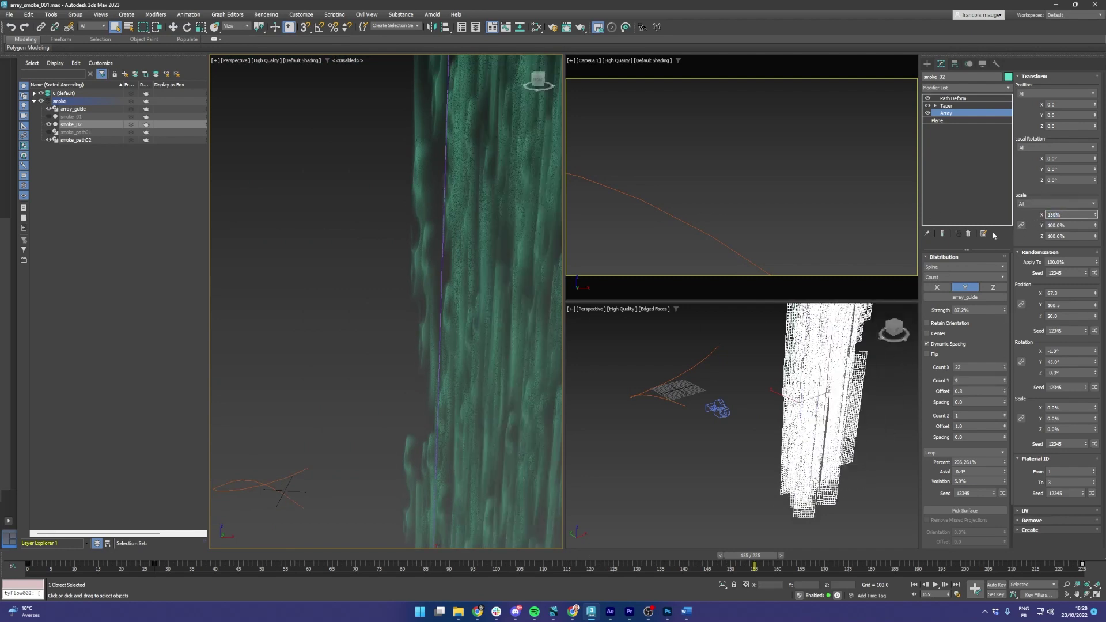
{"action": "key", "text": "Return"}
{"action": "middle_click_drag", "start_coordinate": [414, 257], "coordinate": [356, 324]}
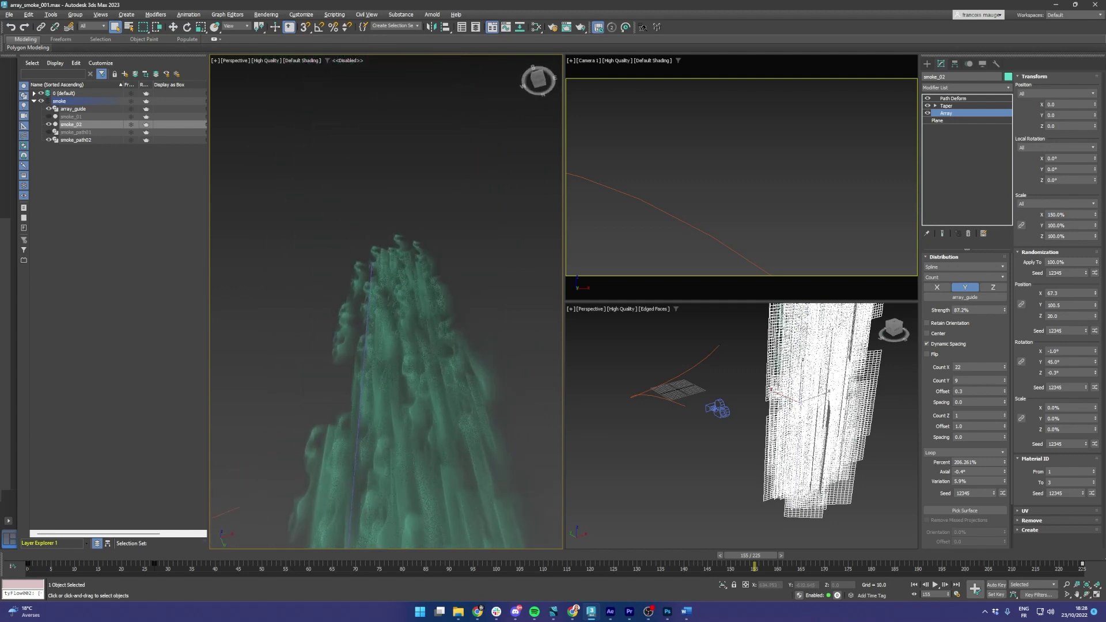
{"action": "key", "text": "slash"}
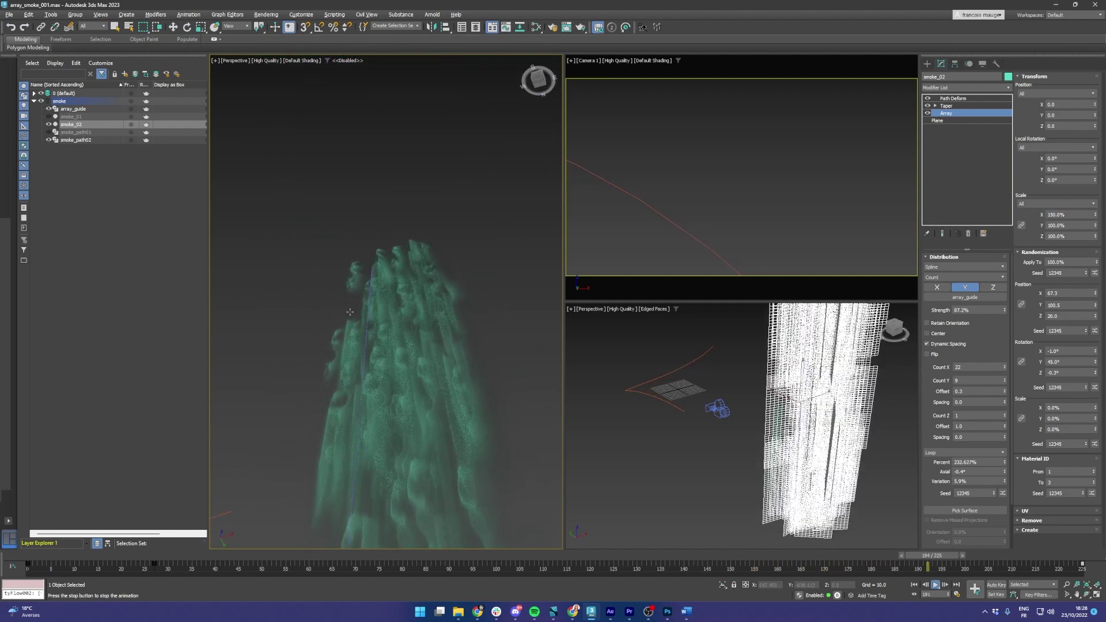
Set the Array's Count Y to 2 and Scale X to 80%, and check the narrowed column of smoke.
{"action": "key", "text": "slash"}
{"action": "middle_click_drag", "start_coordinate": [350, 315], "coordinate": [391, 406], "text": "alt"}
{"action": "key", "text": "Return"}
{"action": "middle_click_drag", "start_coordinate": [448, 316], "coordinate": [511, 303]}
{"action": "type", "text": "80"}
{"action": "key", "text": "Return"}
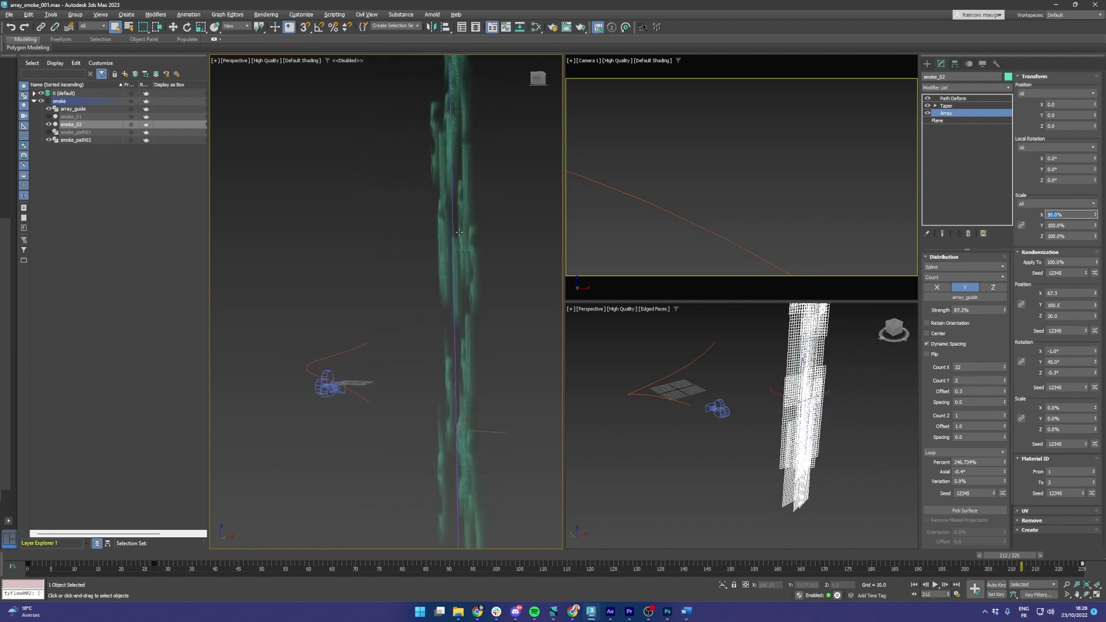
{"action": "middle_click_drag", "start_coordinate": [439, 244], "coordinate": [446, 273], "text": "alt"}
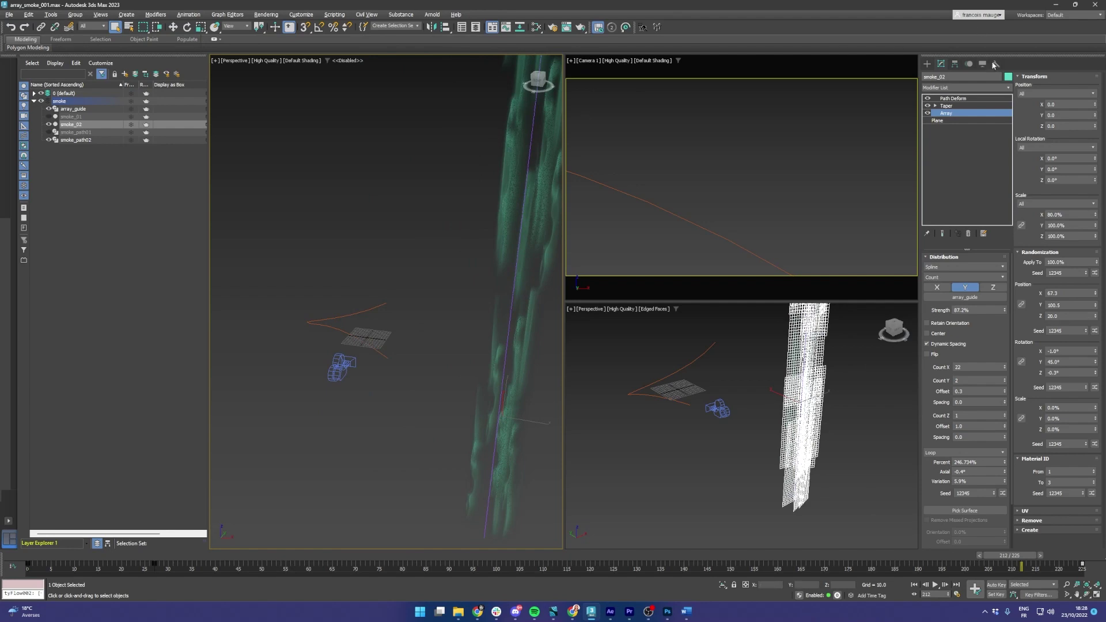
Return to smoke_02's Path Deform modifier and play the animation to check the smoke along its path.
{"action": "left_click", "coordinate": [955, 98]}
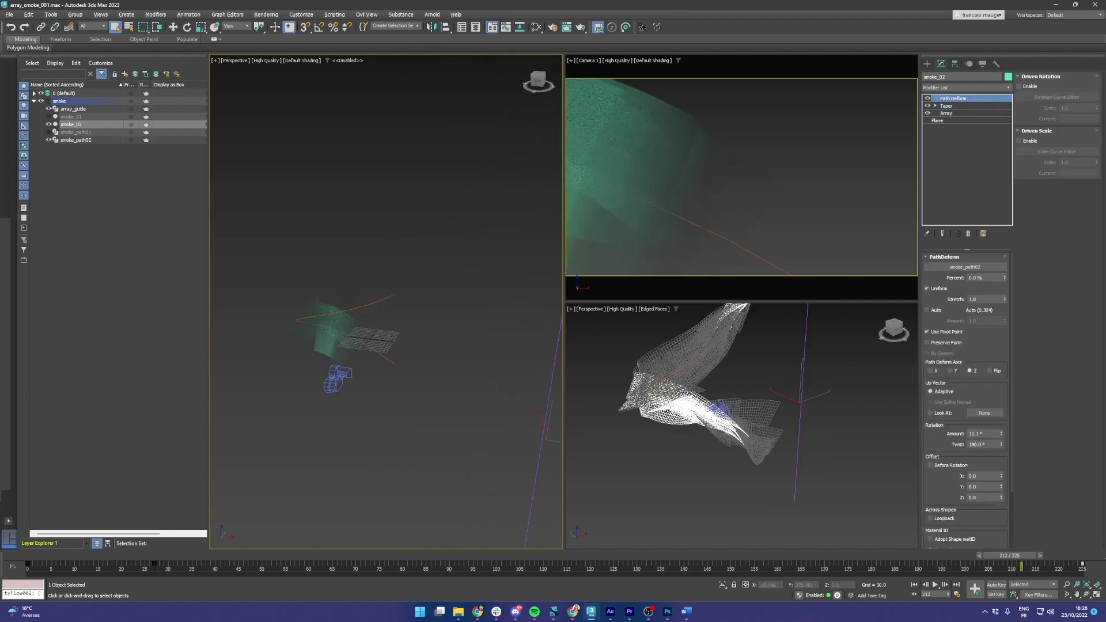
{"action": "key", "text": "/"}
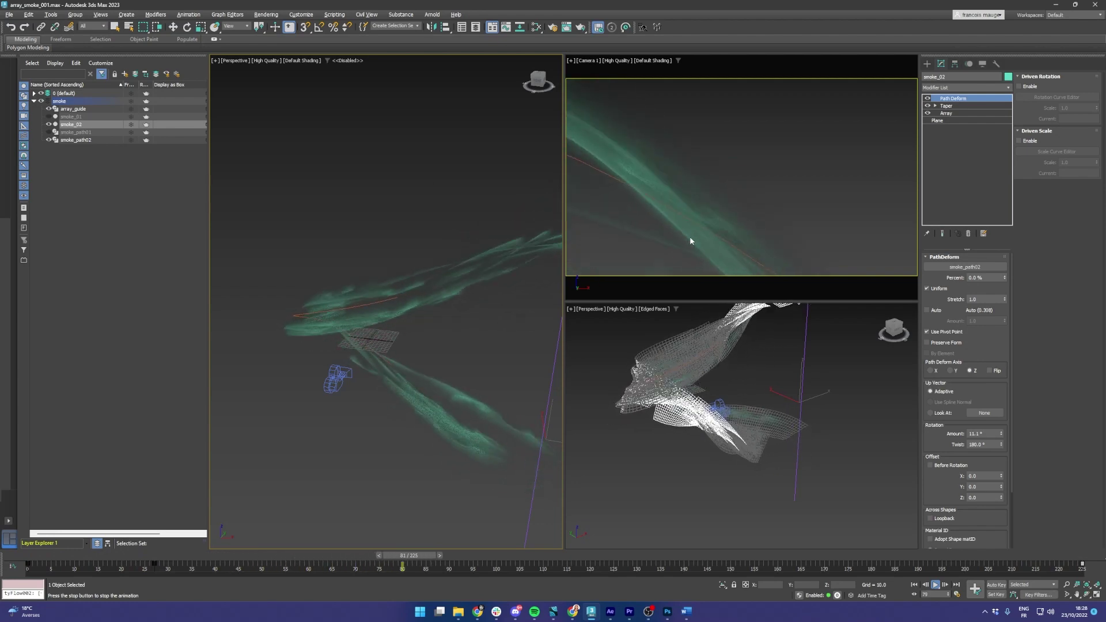
{"action": "key", "text": "/"}
Unhide smoke_01 and smoke_path01 and play the animation with both smoke objects displayed.
{"action": "left_click", "coordinate": [48, 117]}
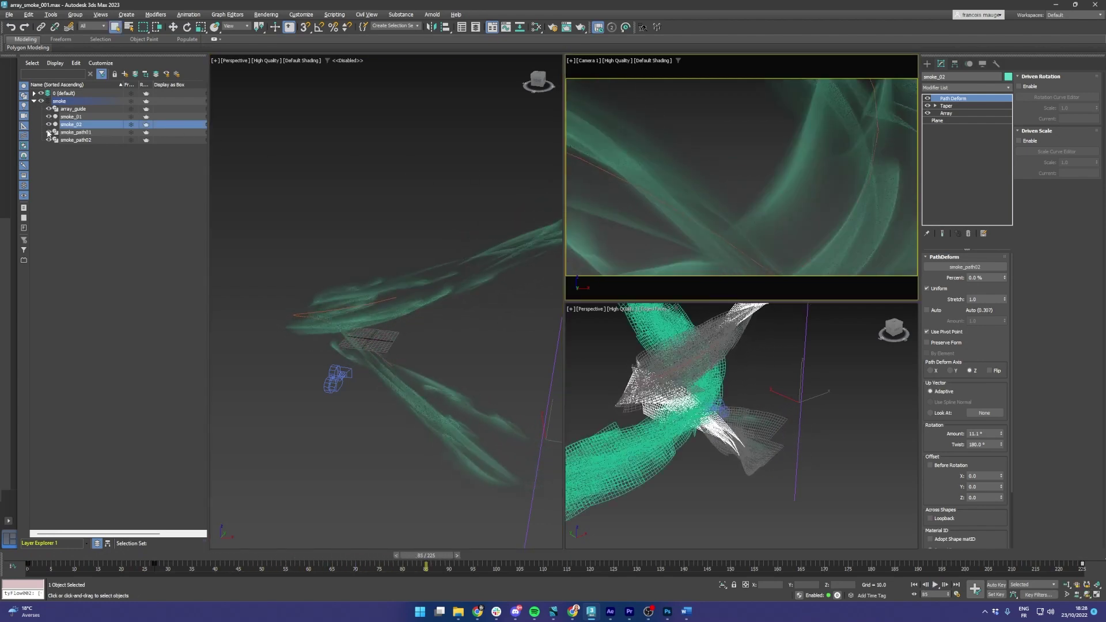
{"action": "key", "text": "/"}
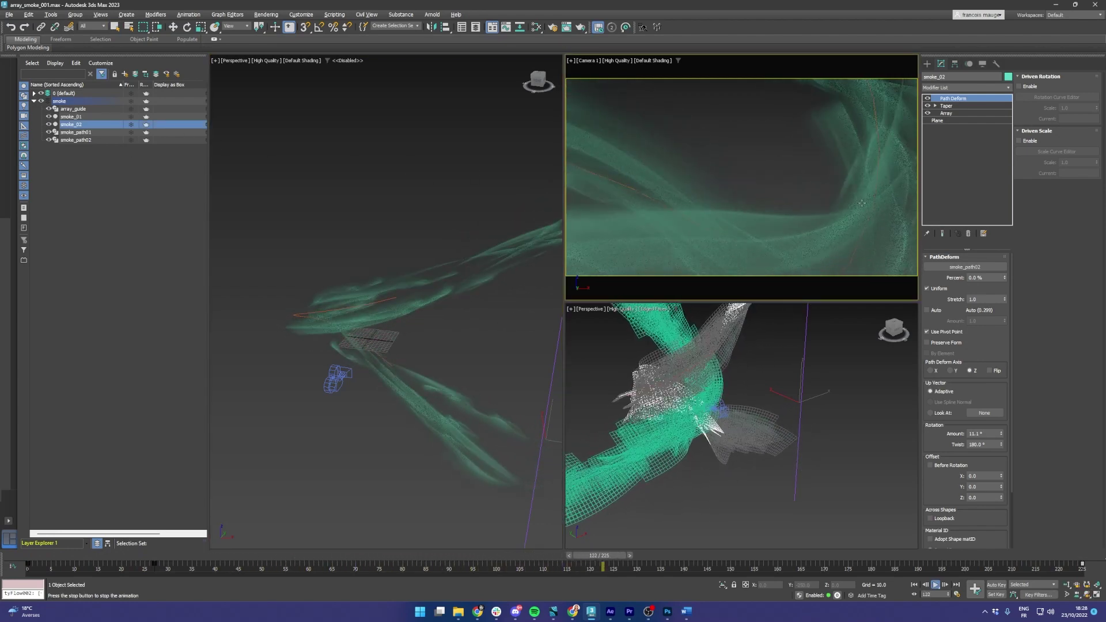
Select the smoke_01 mesh and move it upward along the Z axis.
{"action": "left_click", "coordinate": [868, 214]}
{"action": "middle_click_drag", "start_coordinate": [724, 457], "coordinate": [705, 442], "text": "alt"}
{"action": "key", "text": "w"}
{"action": "scroll", "coordinate": [723, 432], "scroll_direction": "down", "scroll_amount": 4}
{"action": "left_click", "coordinate": [877, 187]}
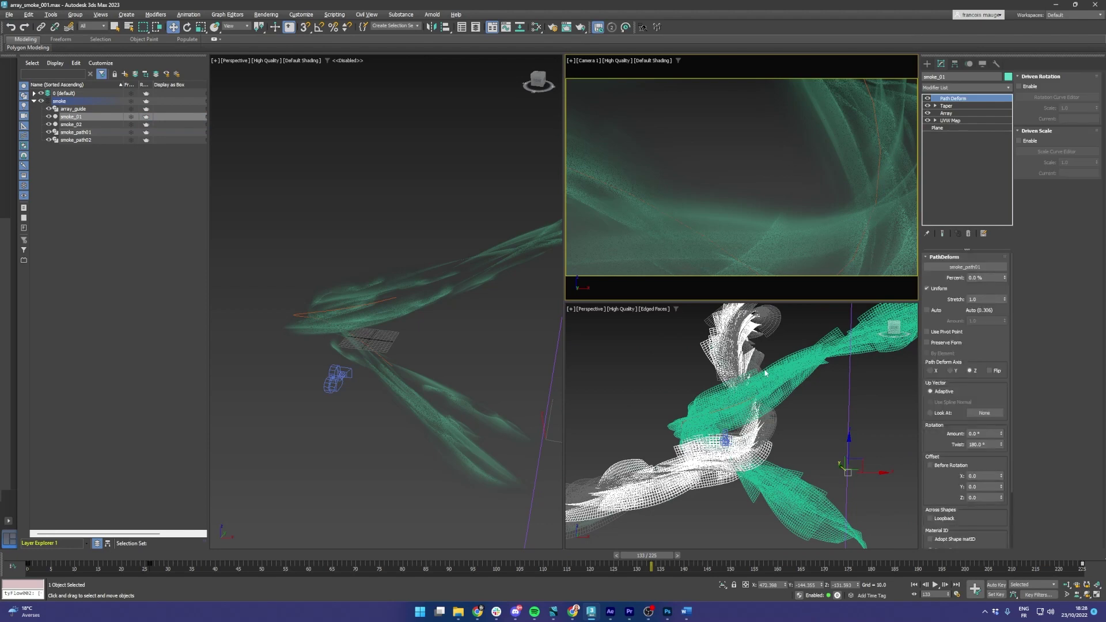
{"action": "left_click_drag", "start_coordinate": [847, 446], "coordinate": [852, 394]}
{"action": "middle_click_drag", "start_coordinate": [836, 440], "coordinate": [887, 445], "text": "alt"}
{"action": "scroll", "coordinate": [887, 444], "scroll_direction": "down", "scroll_amount": 3}
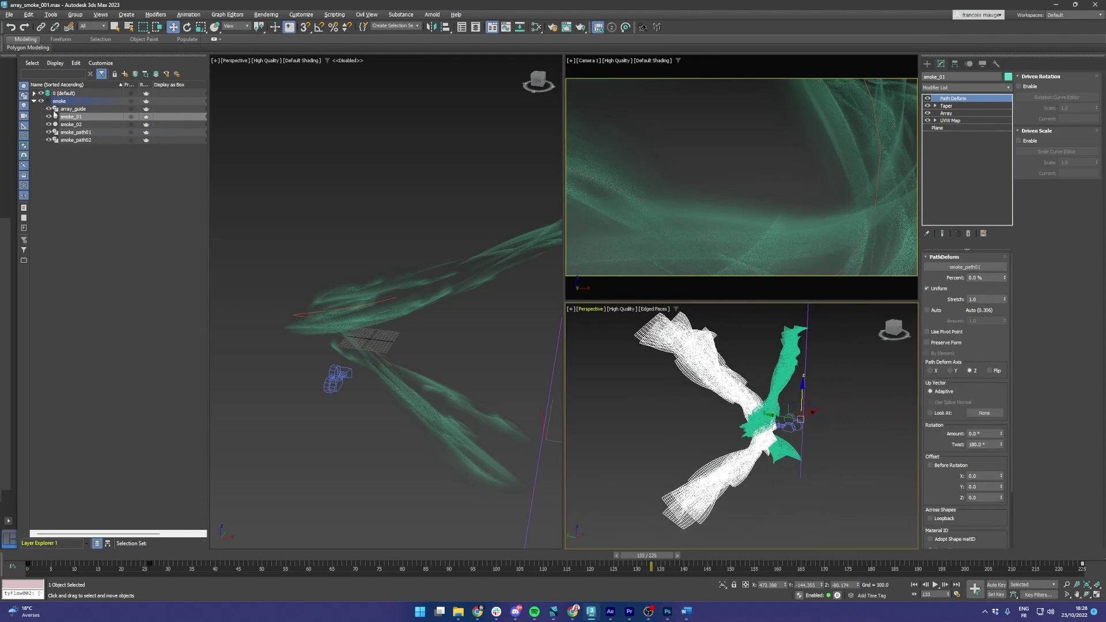
Rotate the smoke_path01 spline to about 107.6° in X and 14.3° in Y to reorient its smoke in the camera view.
{"action": "left_click", "coordinate": [76, 131]}
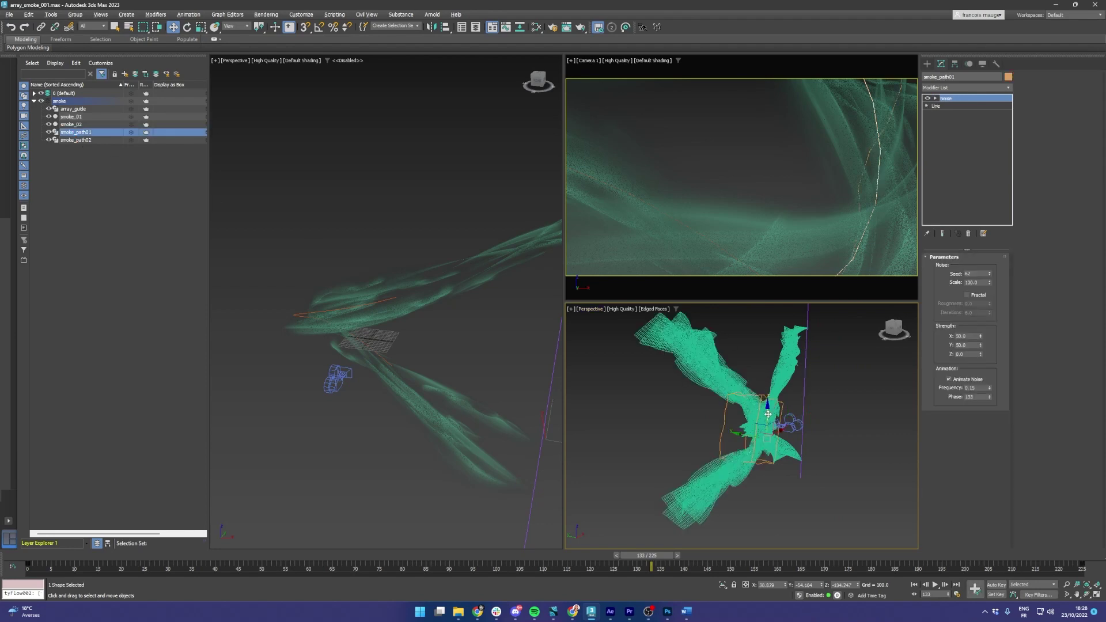
{"action": "key", "text": "e"}
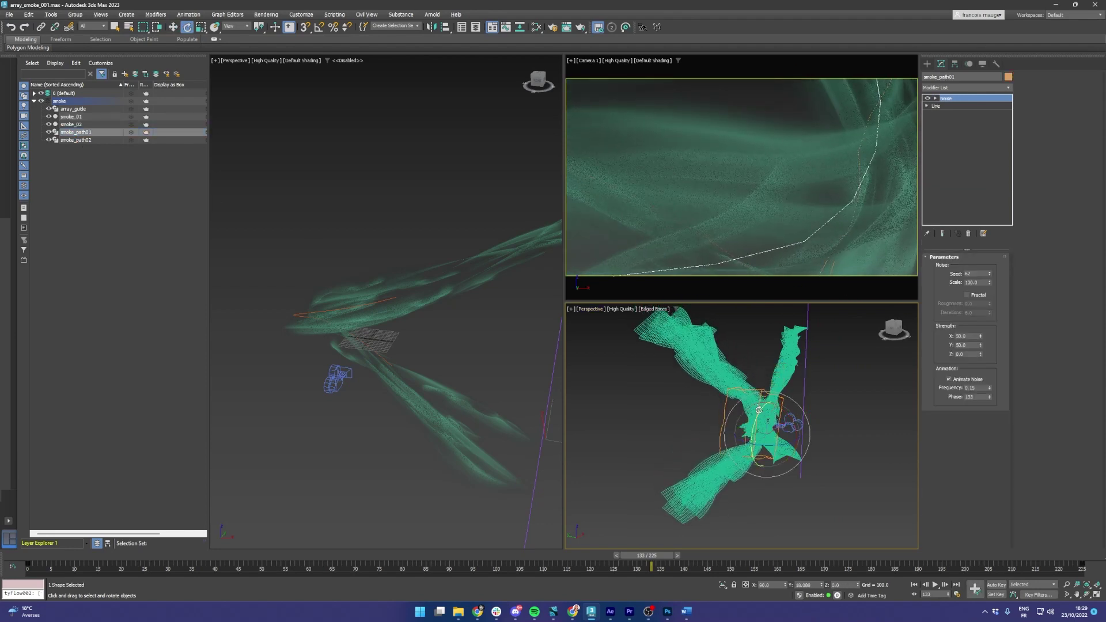
{"action": "mouse_move", "coordinate": [759, 411]}
{"action": "left_mouse_down"}
{"action": "mouse_move", "coordinate": [752, 432]}
{"action": "mouse_move", "coordinate": [790, 443]}
{"action": "mouse_move", "coordinate": [759, 445]}
{"action": "mouse_move", "coordinate": [776, 420]}
{"action": "mouse_move", "coordinate": [763, 428]}
{"action": "mouse_move", "coordinate": [743, 408]}
{"action": "left_mouse_up"}
{"action": "key", "text": "w"}
{"action": "key", "text": "e"}
{"action": "middle_click_drag", "start_coordinate": [733, 396], "coordinate": [718, 397], "text": "alt"}
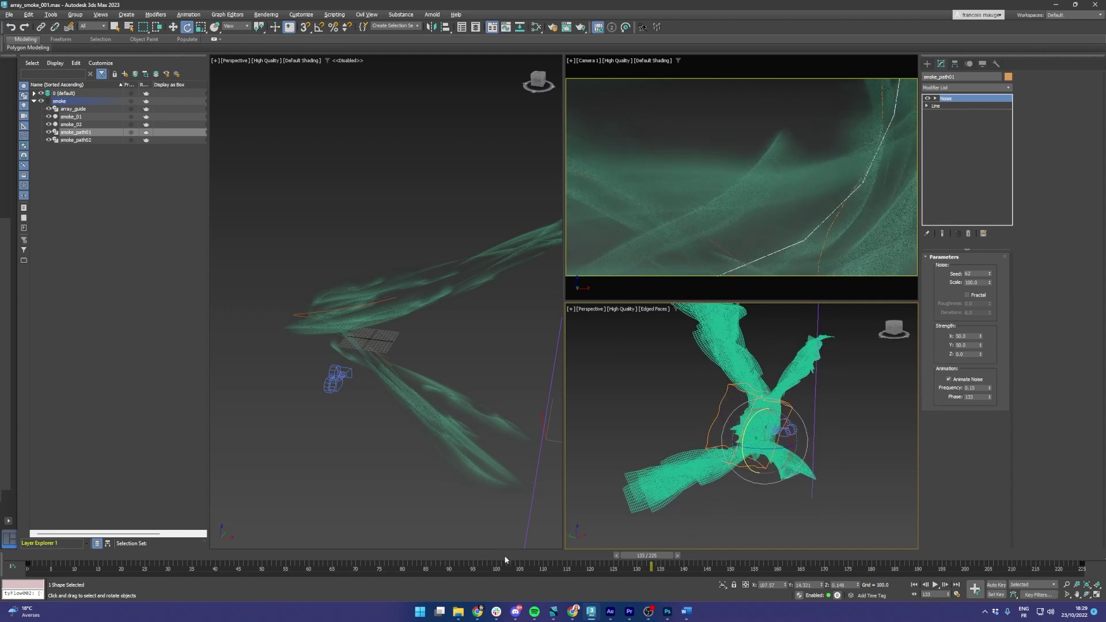
Scrub back near the start and play the animation to check how the smoke follows the rotated path.
{"action": "left_click", "coordinate": [63, 553]}
{"action": "key", "text": "slash"}
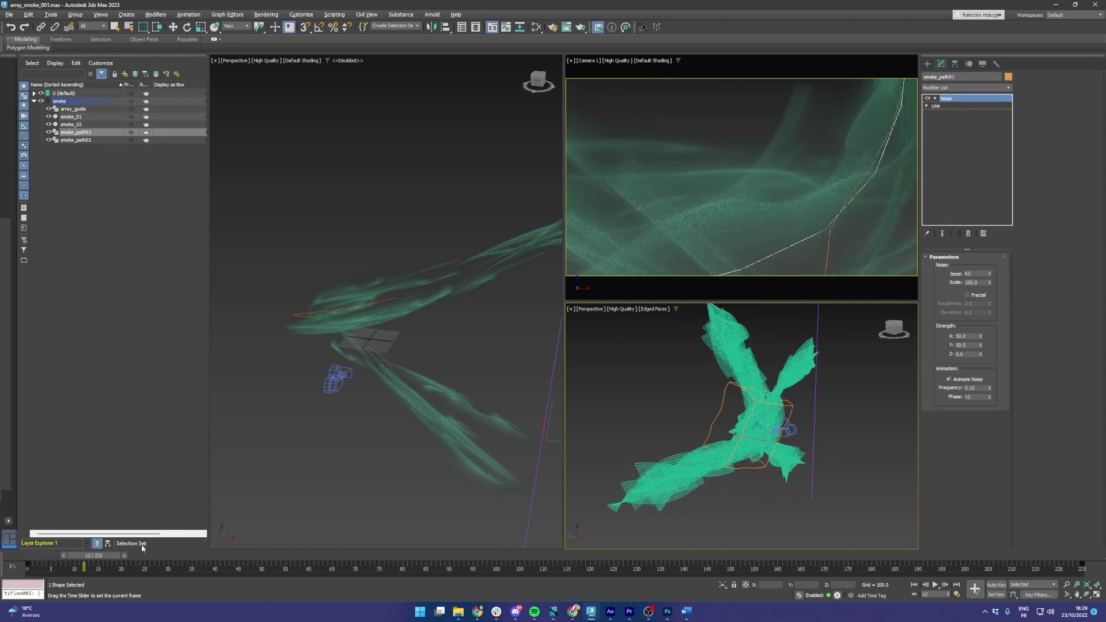
{"action": "key", "text": "/"}
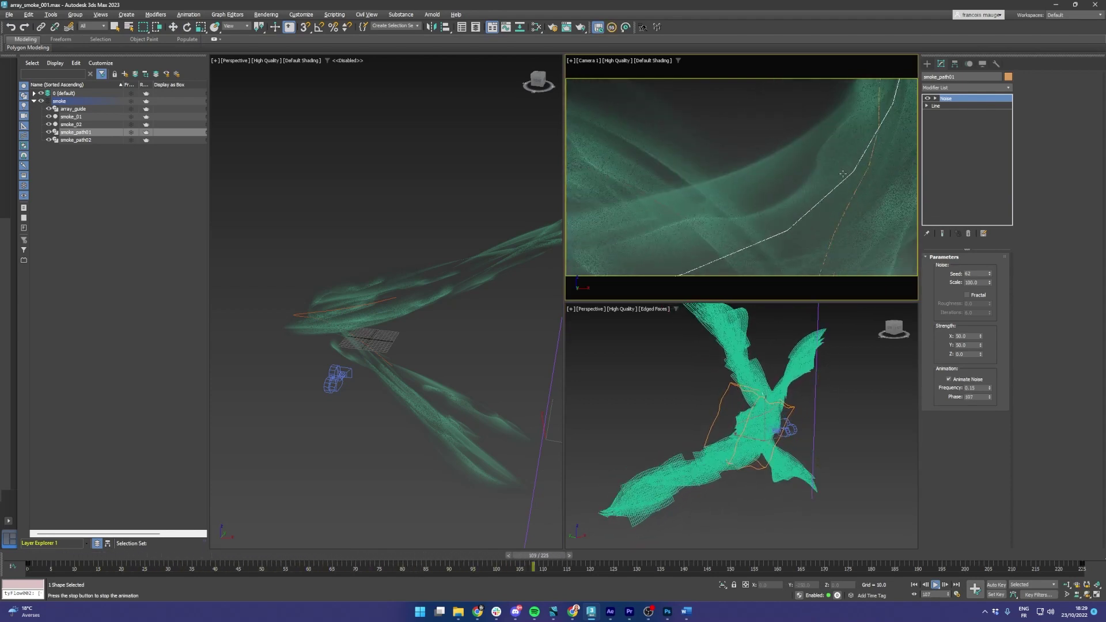
{"action": "key", "text": "/"}
{"action": "key", "text": "e"}
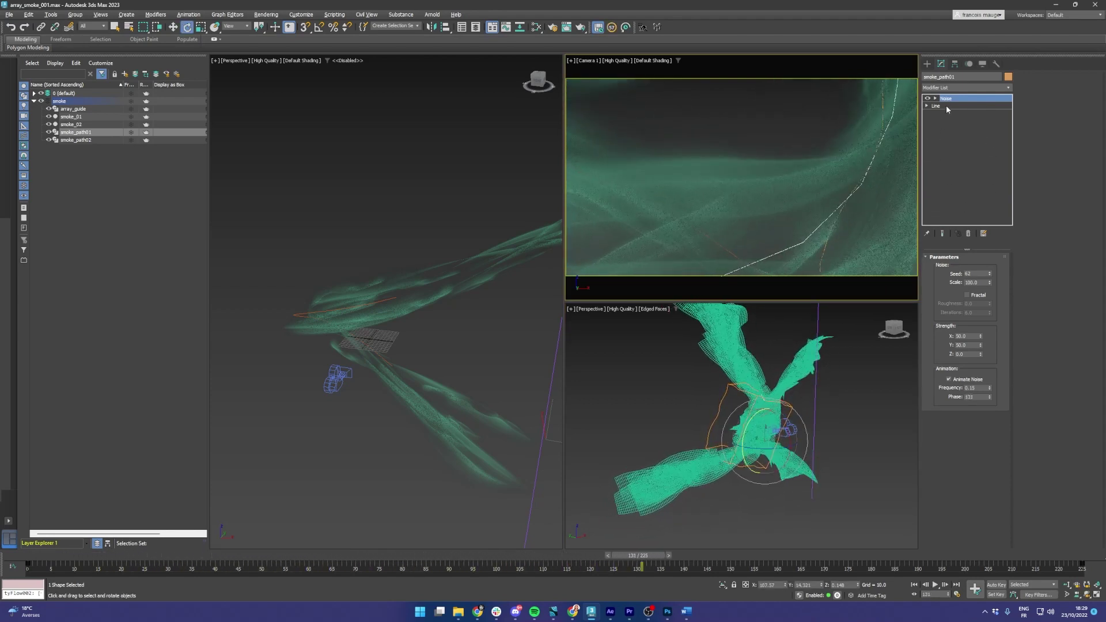
Select smoke_01 and isolate it from the other smoke objects and splines.
{"action": "left_click", "coordinate": [946, 105]}
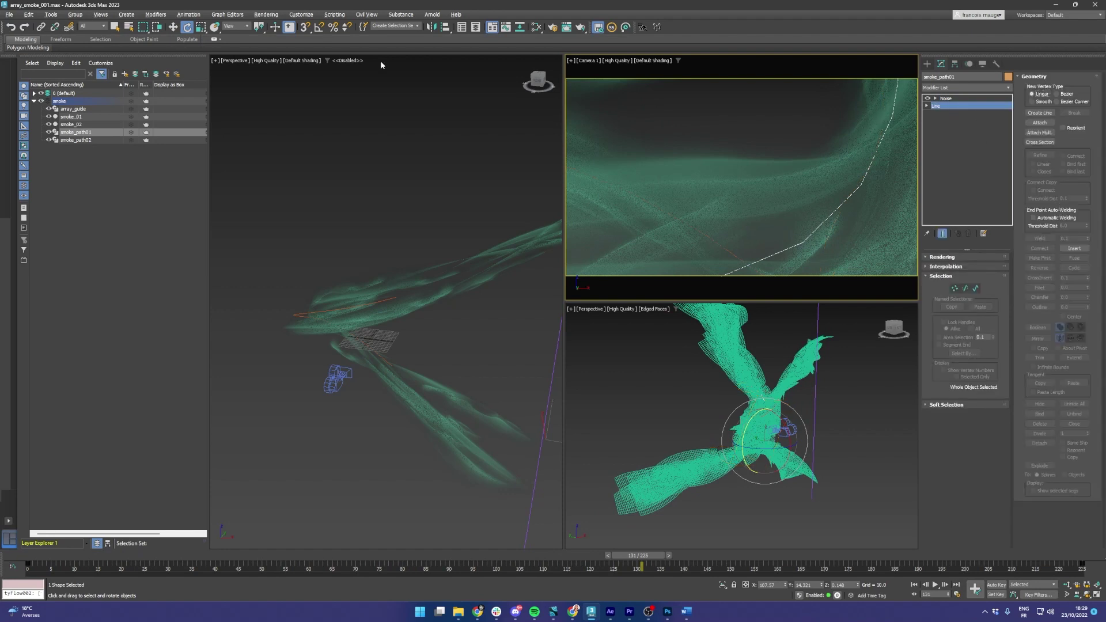
{"action": "left_click", "coordinate": [71, 124]}
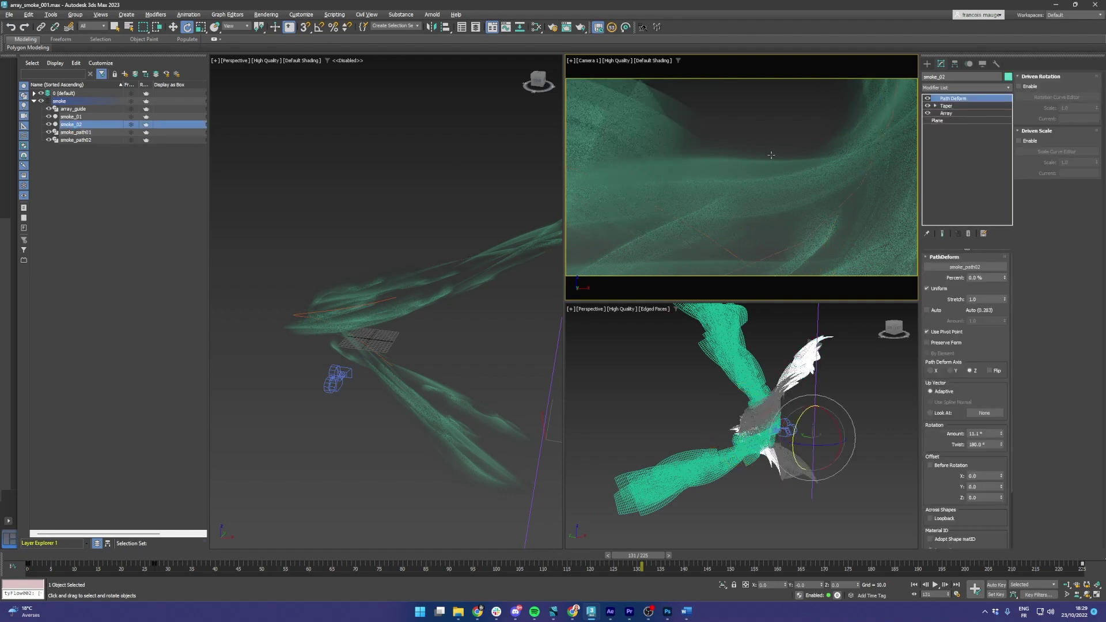
{"action": "left_click", "coordinate": [69, 116]}
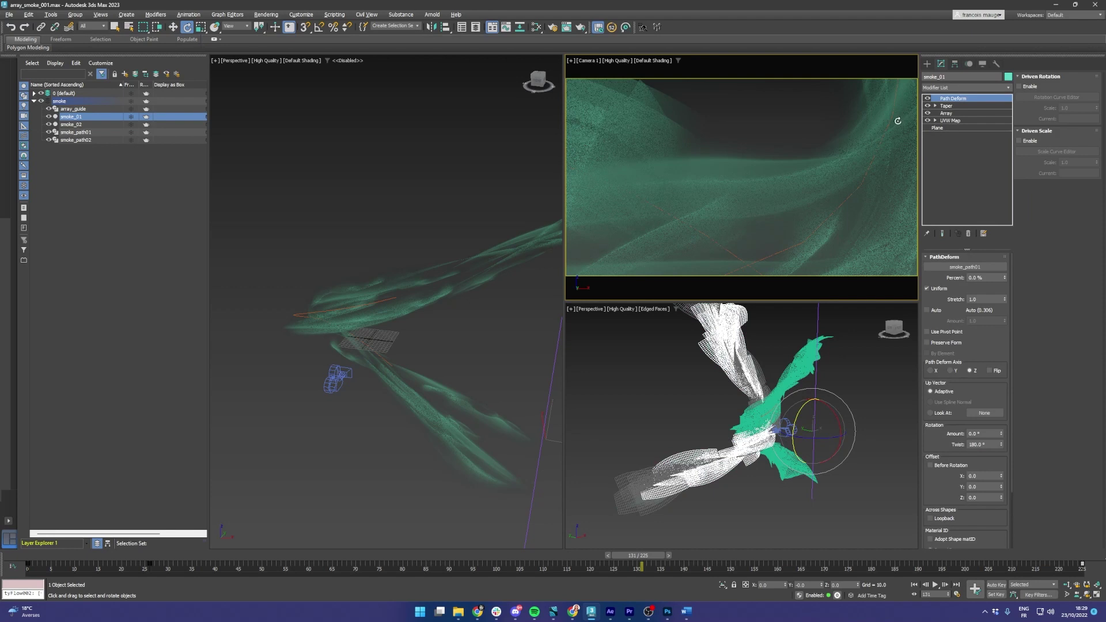
{"action": "key", "text": "alt+q"}
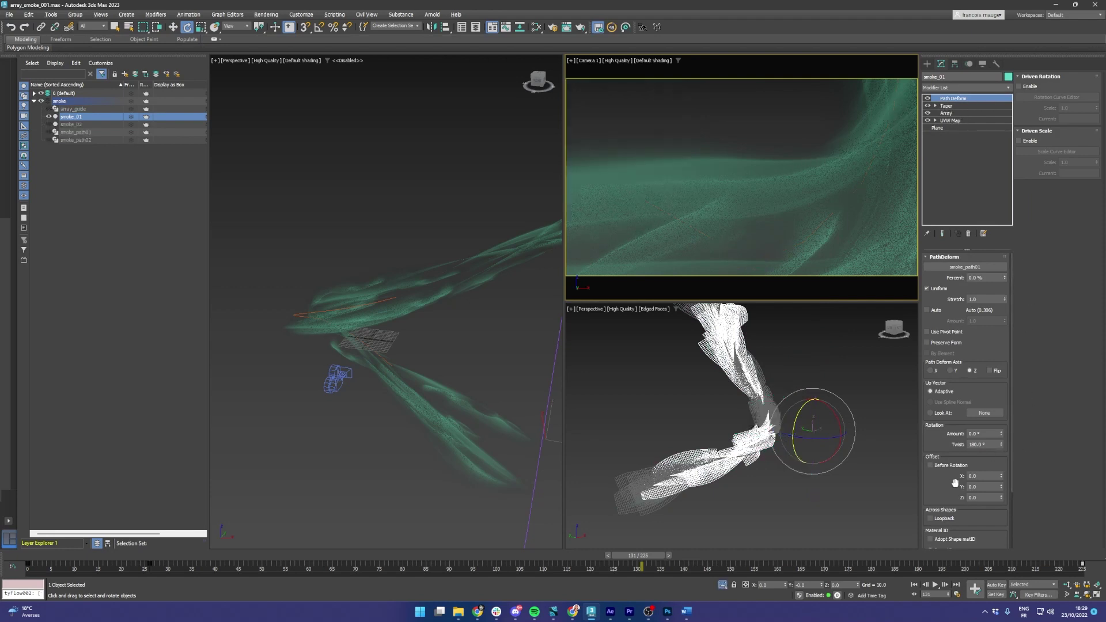
Set smoke_01's Path Deform Rotation Amount to about -41.3°, try a Twist of about -2205.8°, and preview the animation.
{"action": "left_click_drag", "start_coordinate": [955, 484], "coordinate": [1010, 438]}
{"action": "left_click_drag", "start_coordinate": [1000, 374], "coordinate": [1017, 393]}
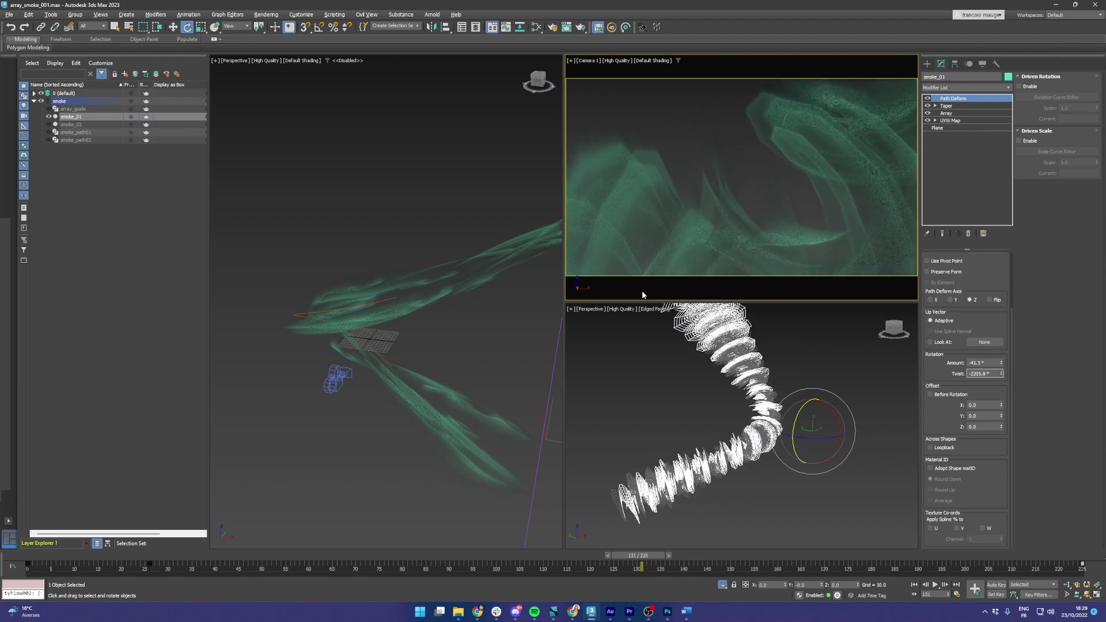
{"action": "left_click", "coordinate": [1033, 288]}
{"action": "key", "text": "slash"}
{"action": "key", "text": "slash"}
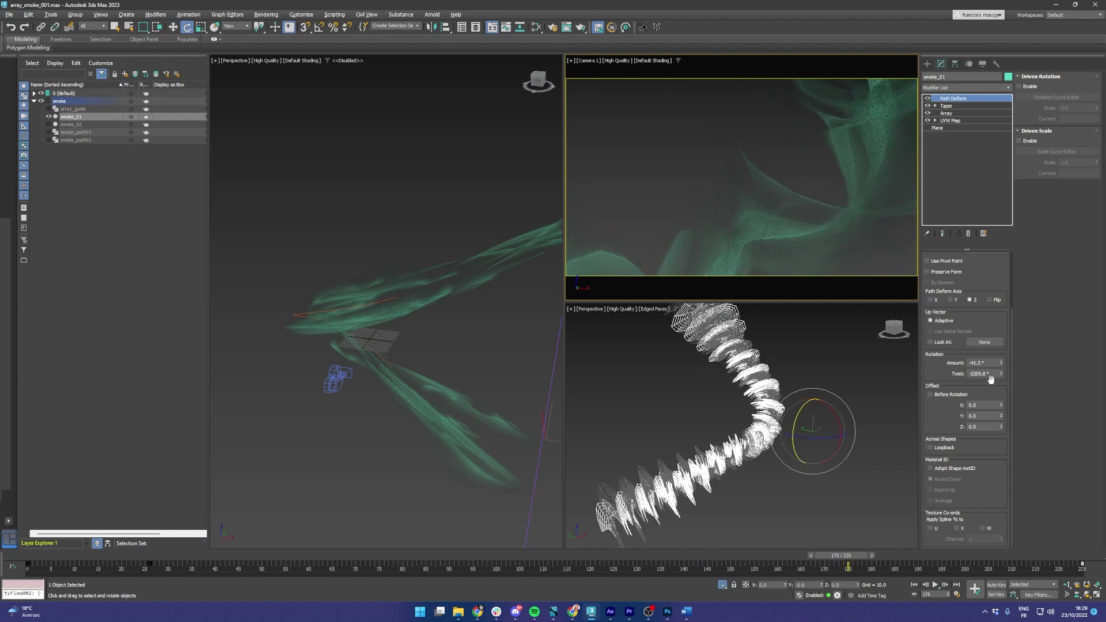
Set the Path Deform Twist to 600° and play the animation to check the twisted smoke.
{"action": "type", "text": "600"}
{"action": "key", "text": "Return"}
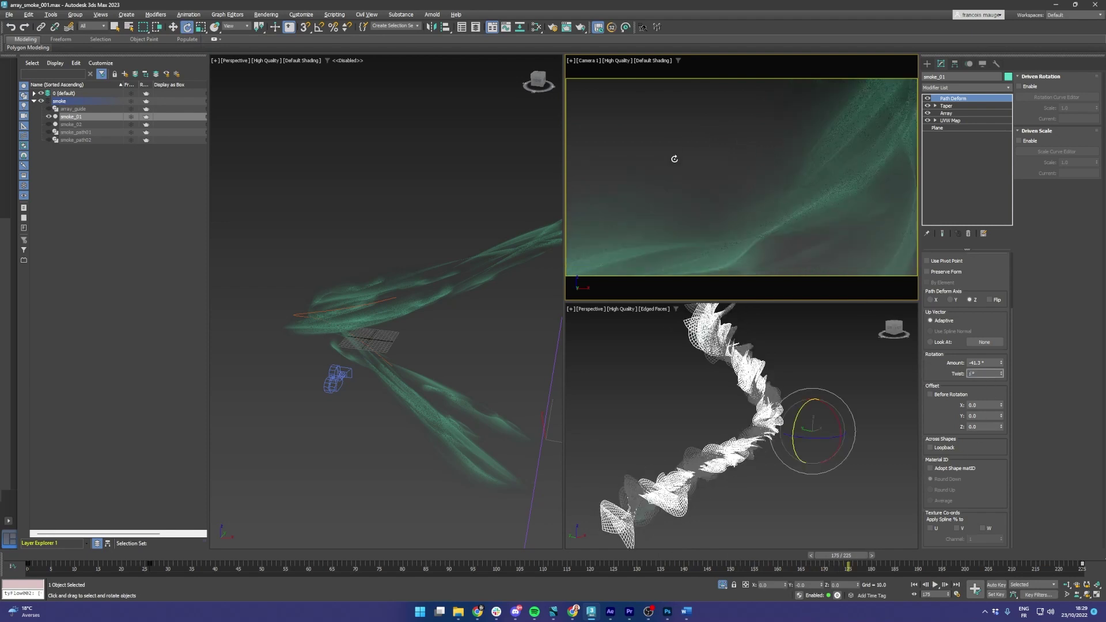
{"action": "right_click", "coordinate": [676, 159]}
{"action": "left_click", "coordinate": [609, 133]}
{"action": "key", "text": "slash"}
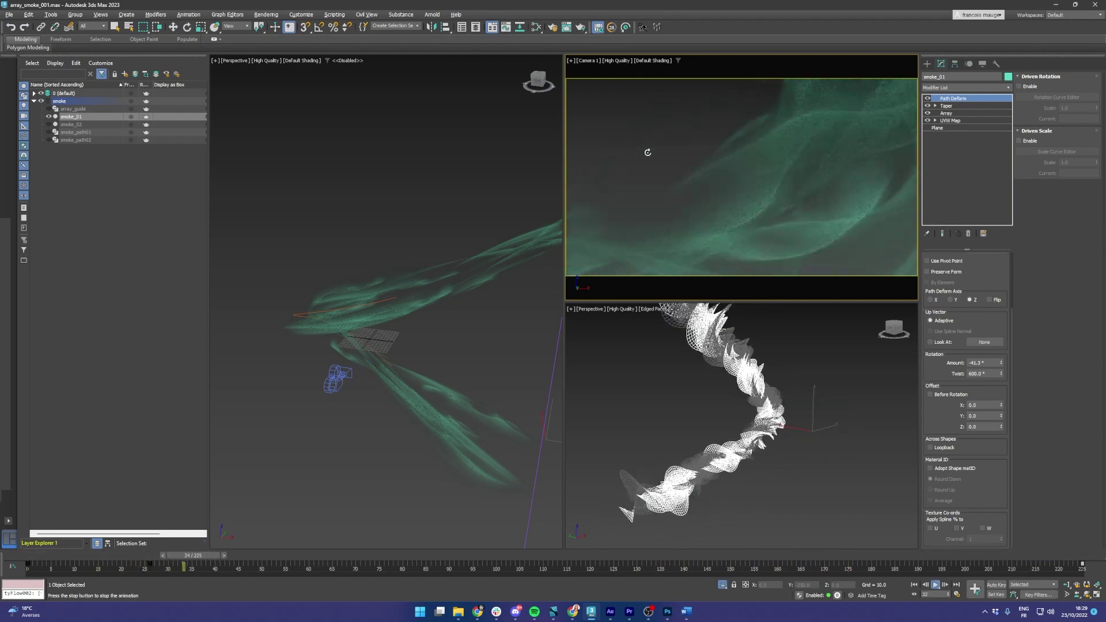
In the Curve Editor, try smoke_01's middle animation key near frame 161, place it near frame 56, and preview the timing.
{"action": "key", "text": "e"}
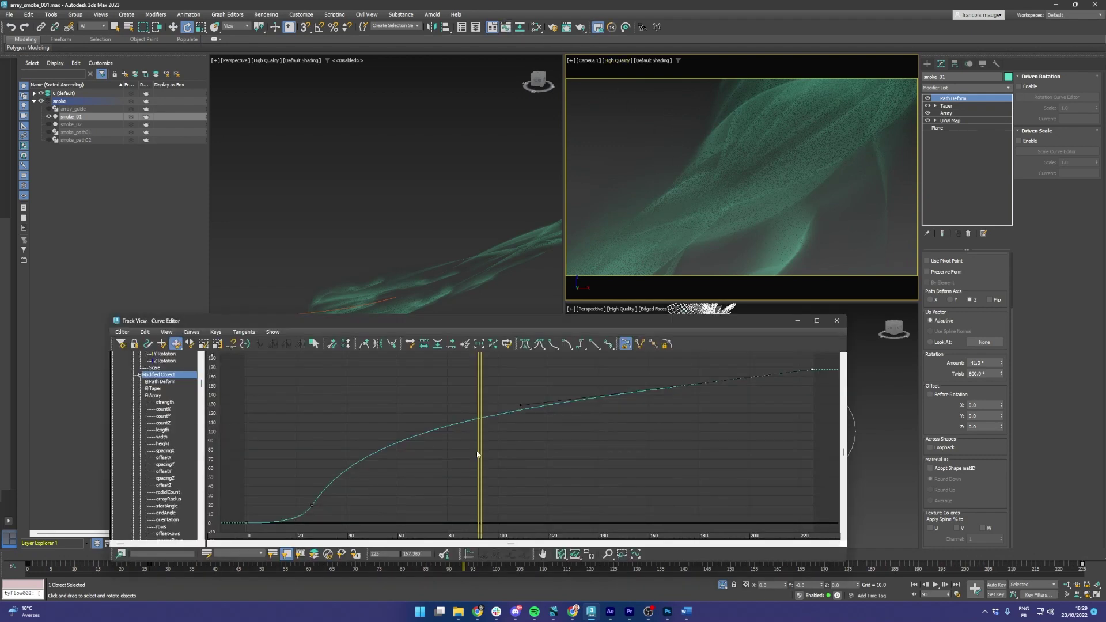
{"action": "scroll", "coordinate": [403, 475], "scroll_direction": "down", "scroll_amount": 5}
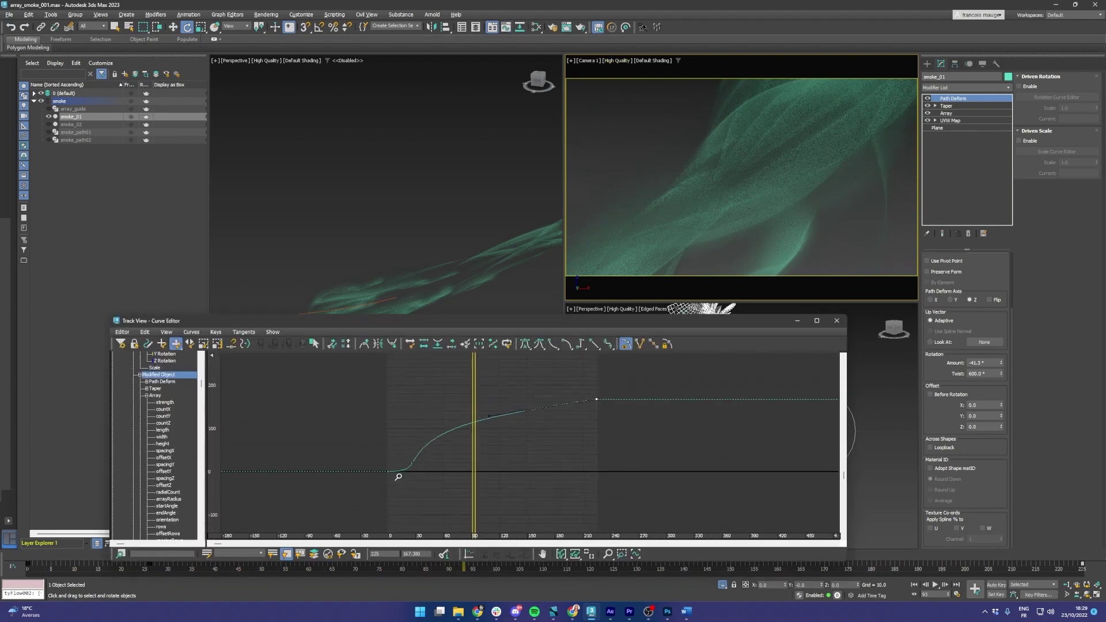
{"action": "left_click_drag", "start_coordinate": [431, 426], "coordinate": [540, 449]}
{"action": "key", "text": "/"}
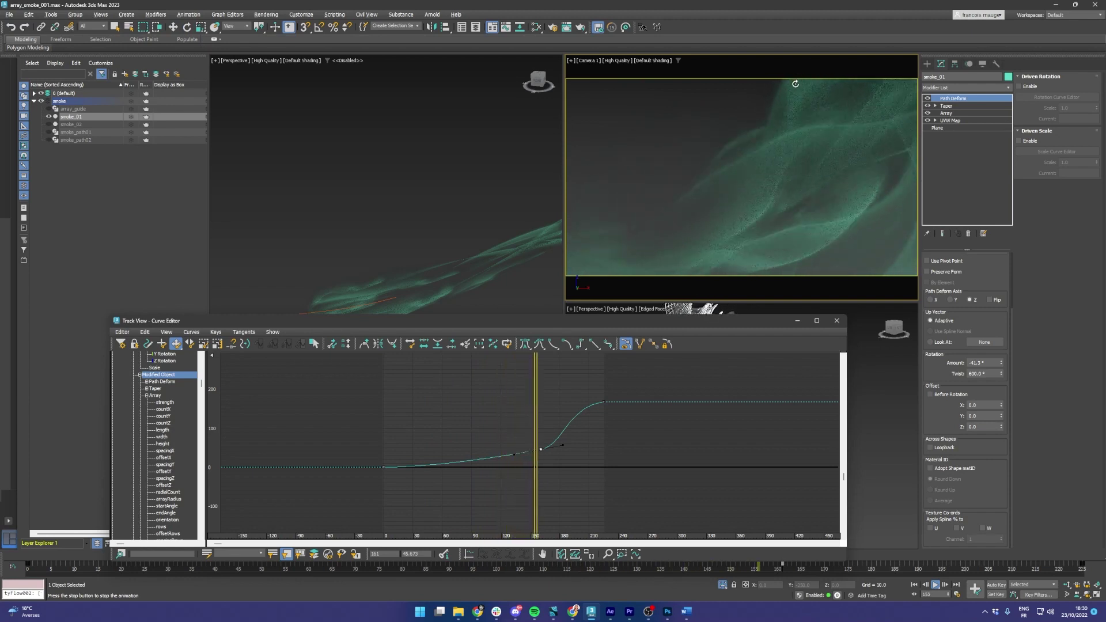
{"action": "key", "text": "/"}
{"action": "key", "text": "e"}
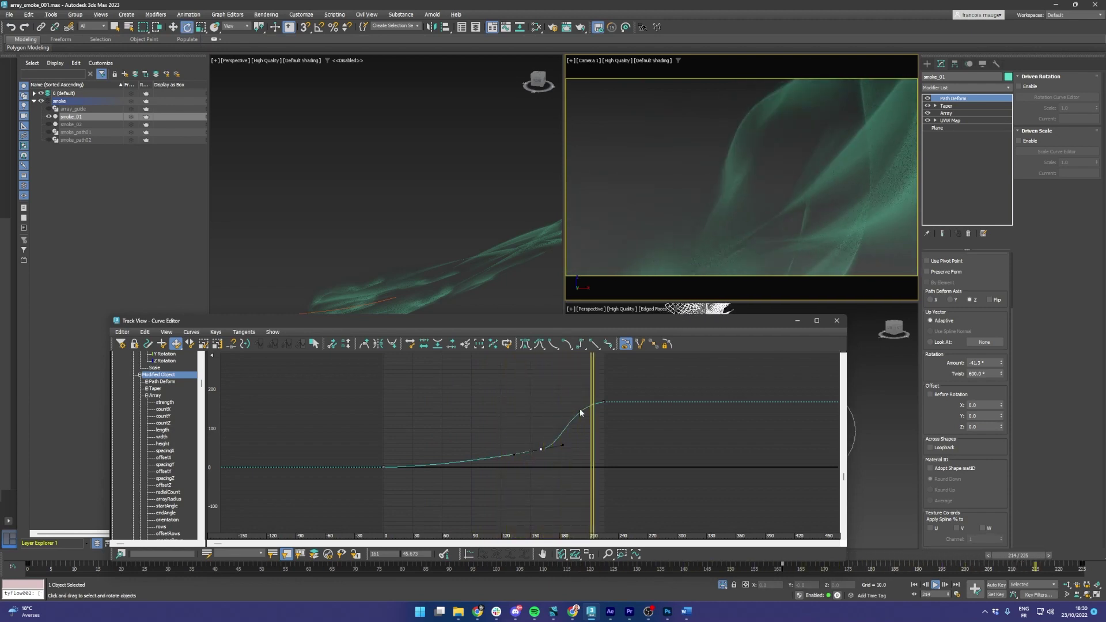
{"action": "left_click_drag", "start_coordinate": [532, 453], "coordinate": [452, 458]}
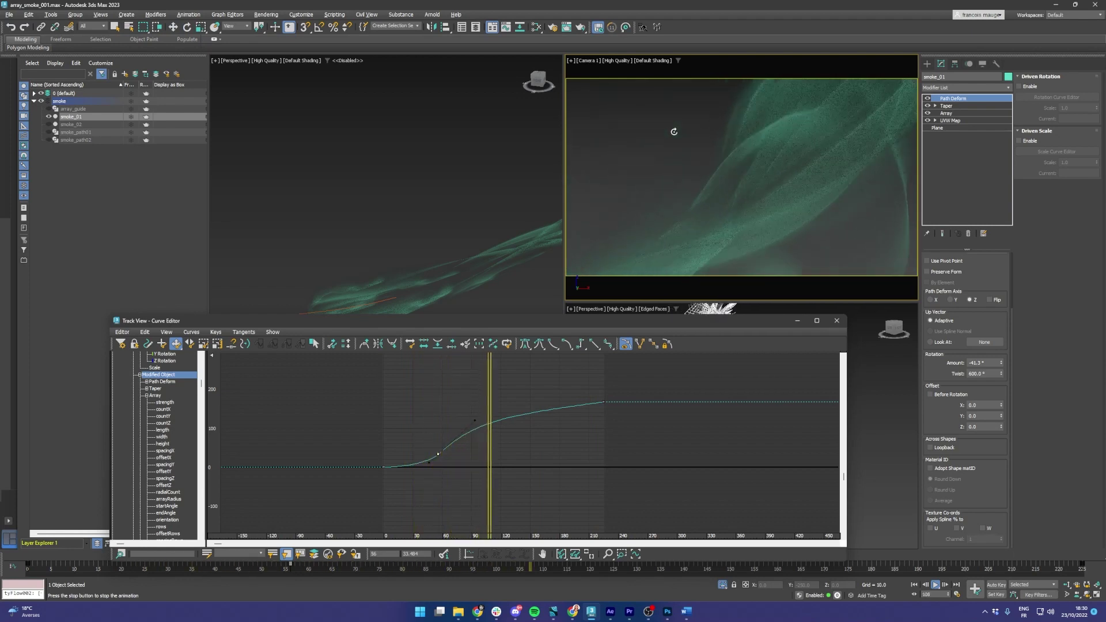
Adjust smoke_01's Taper modifier with the end-result display toggled, and play the animation with all the smoke displayed.
{"action": "left_click", "coordinate": [946, 105]}
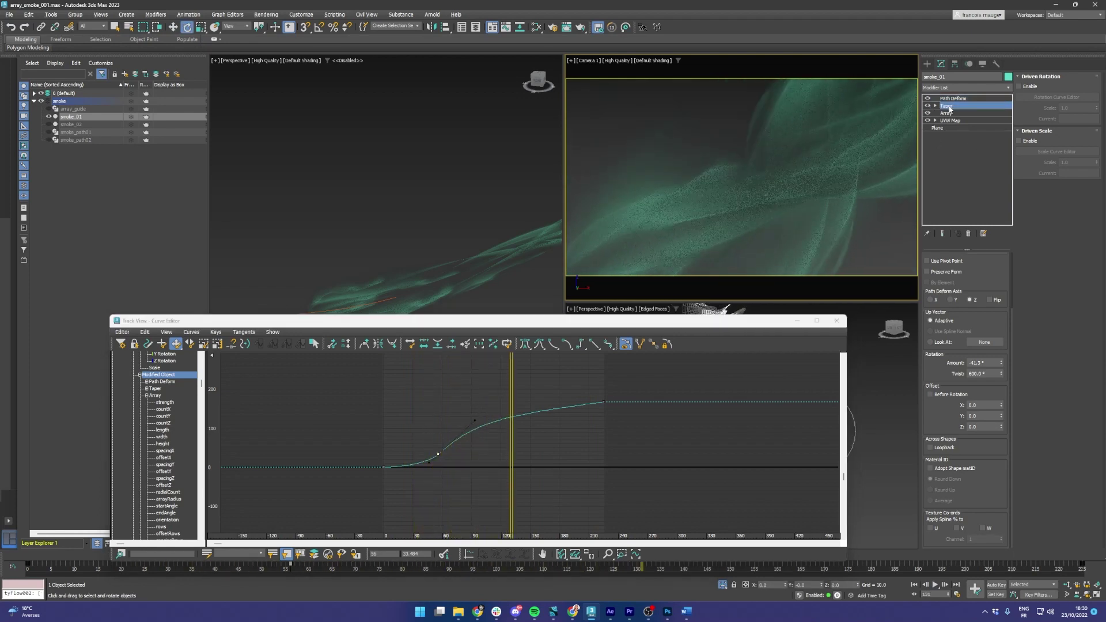
{"action": "left_click", "coordinate": [943, 233]}
{"action": "left_click_drag", "start_coordinate": [1003, 379], "coordinate": [1003, 377]}
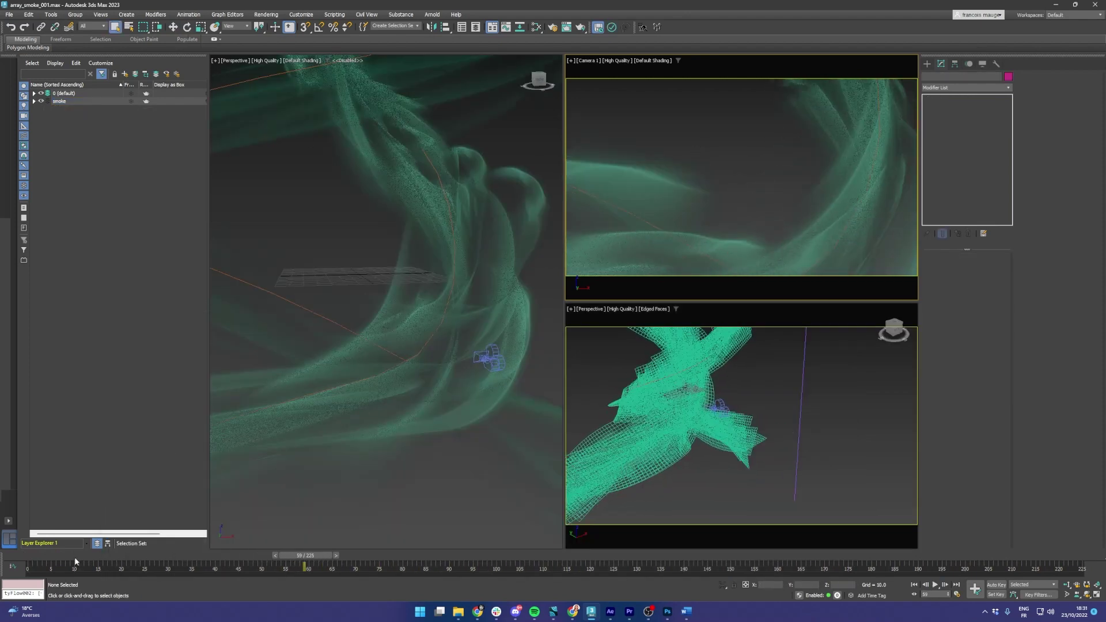
{"action": "key", "text": "/"}
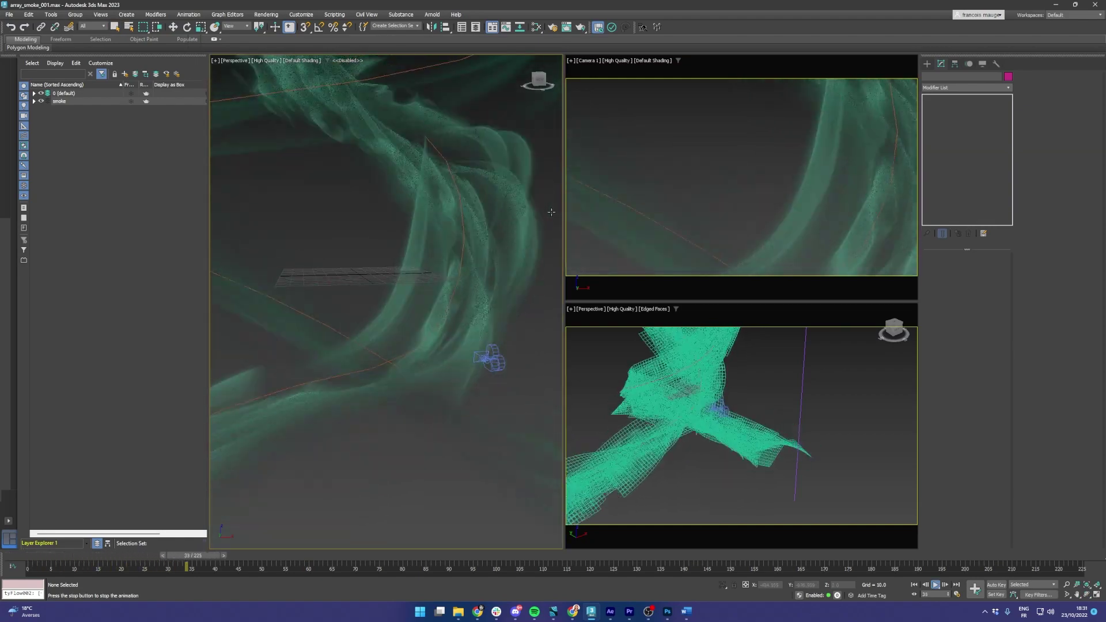